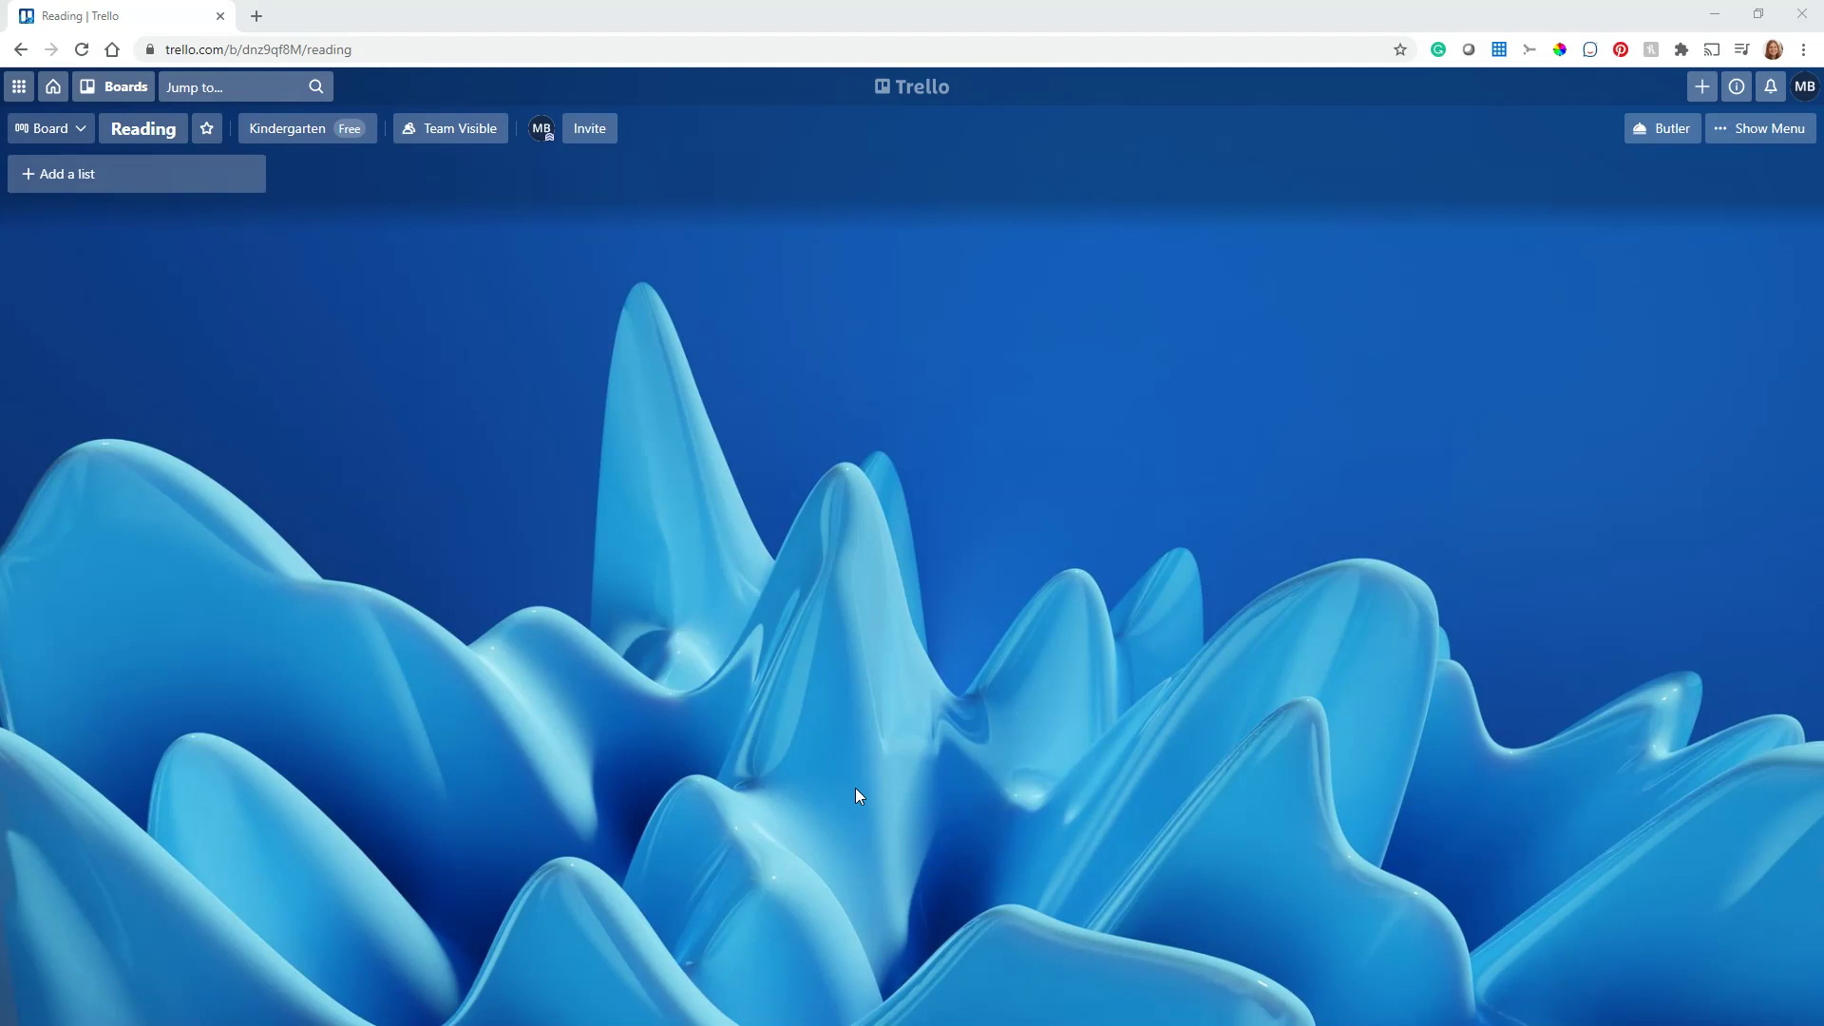
Step: Start a new Kindergarten team board from the Boards menu, ready for its title
click(128, 95)
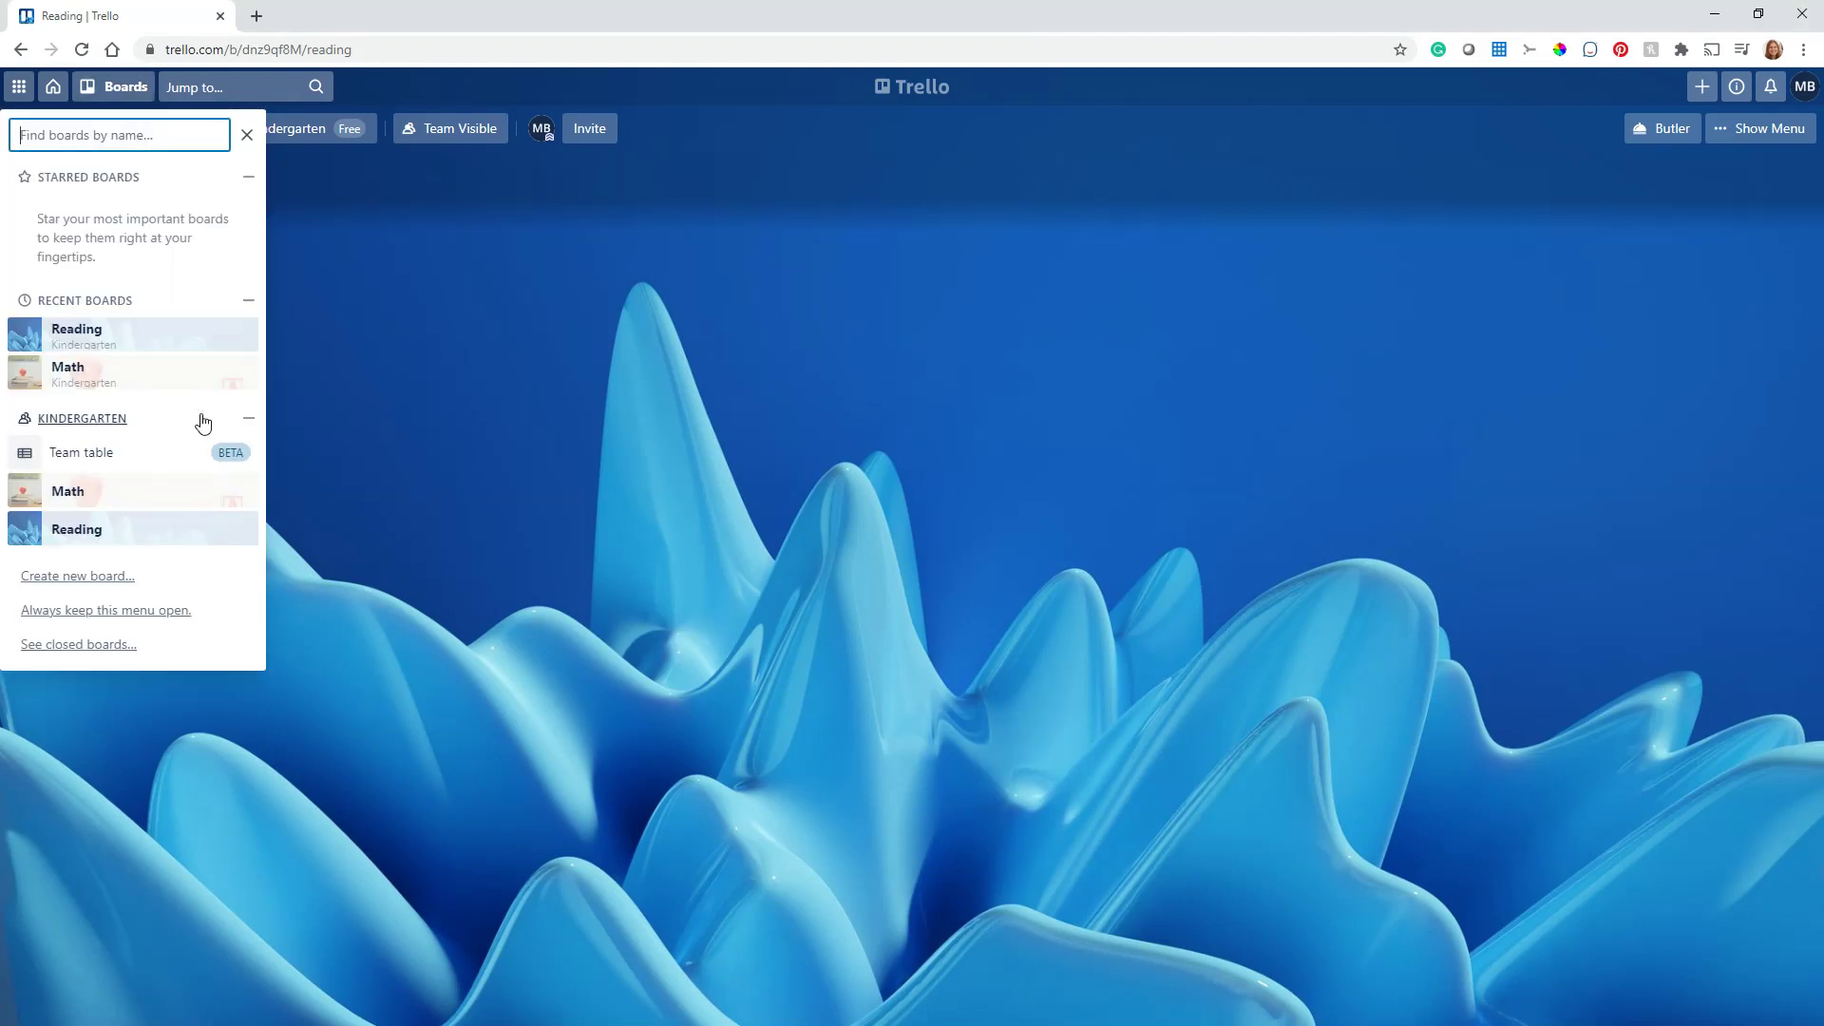
click(80, 579)
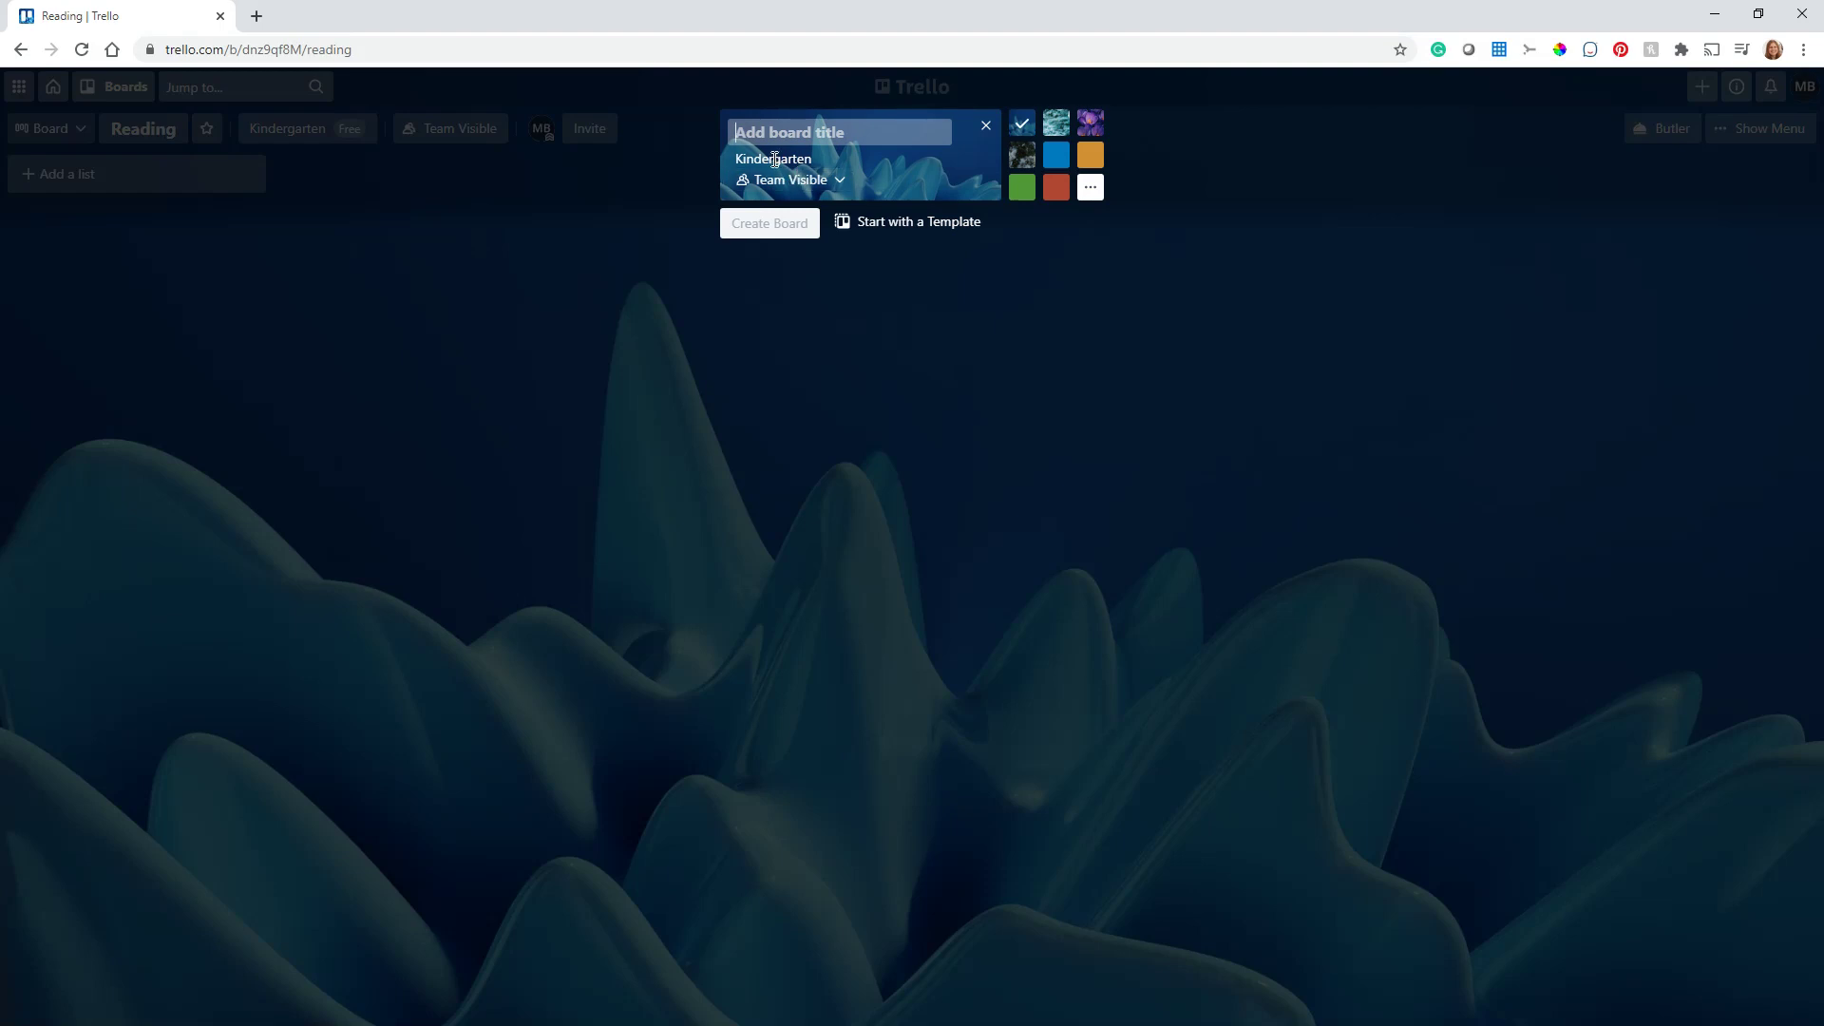
click(806, 179)
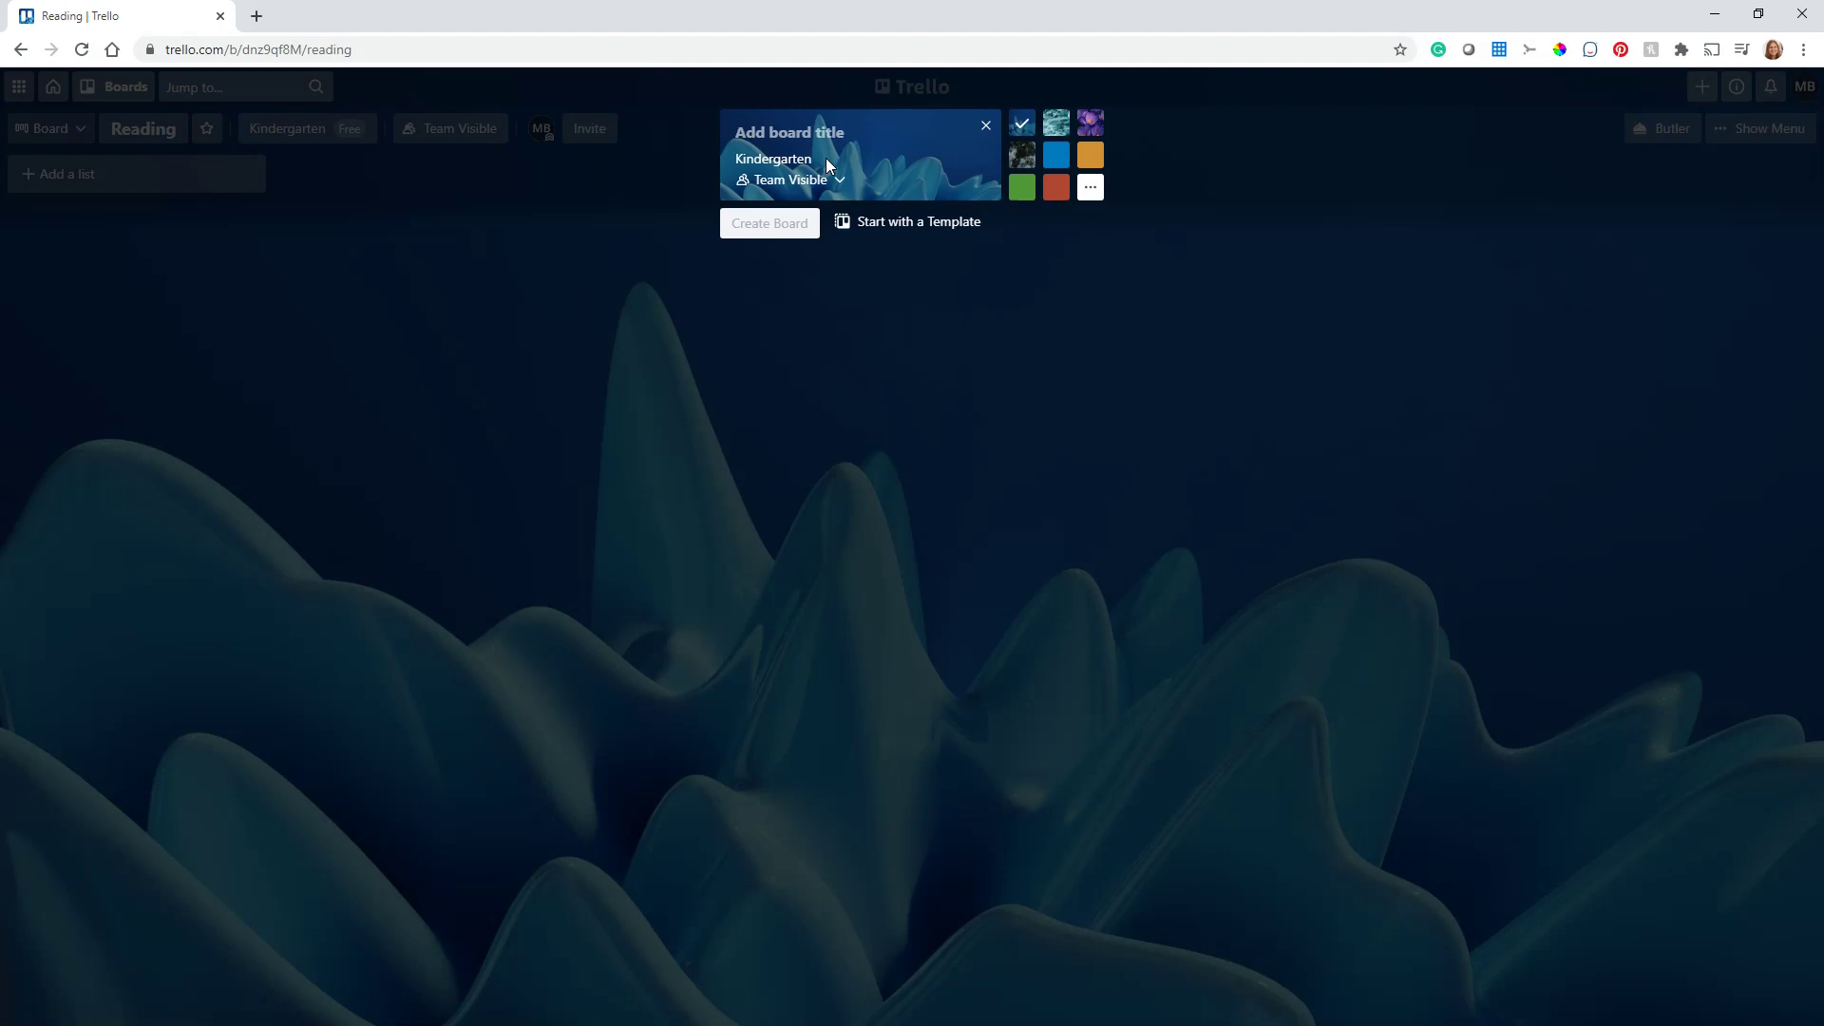
click(877, 135)
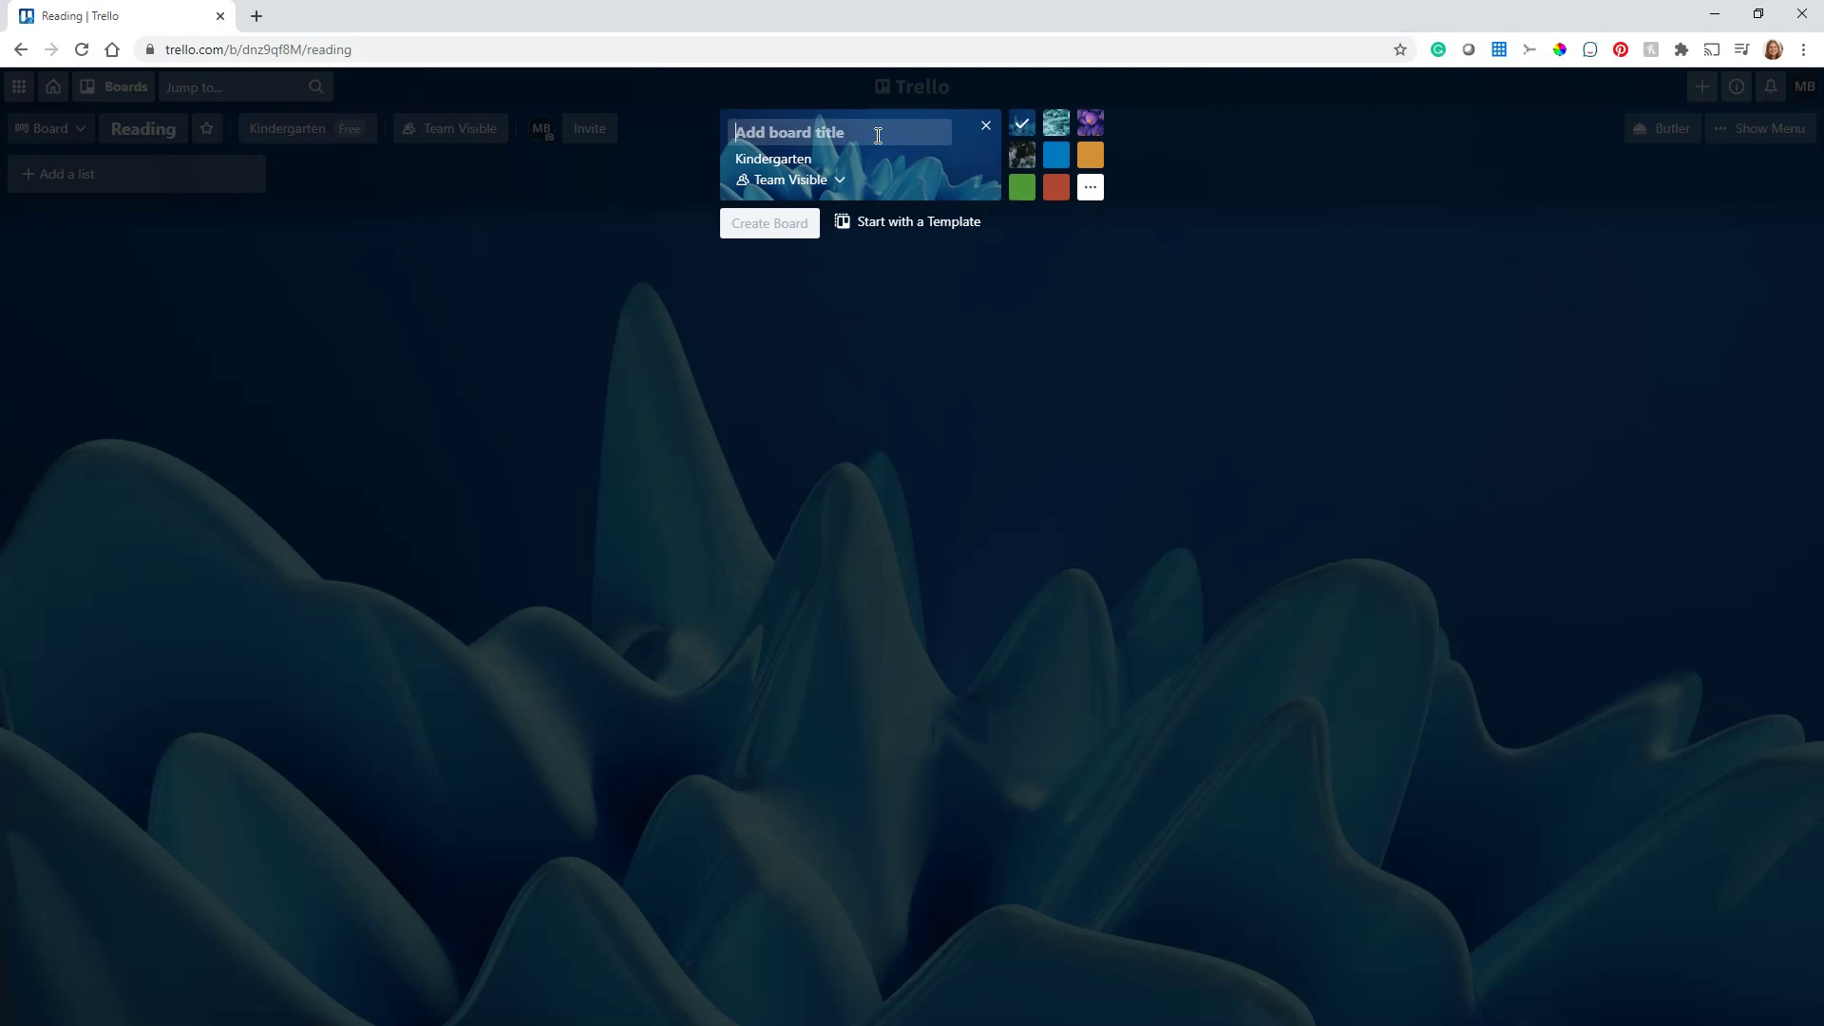
Step: Enter 'Geography' as the board title and try several background options
text(Geography)
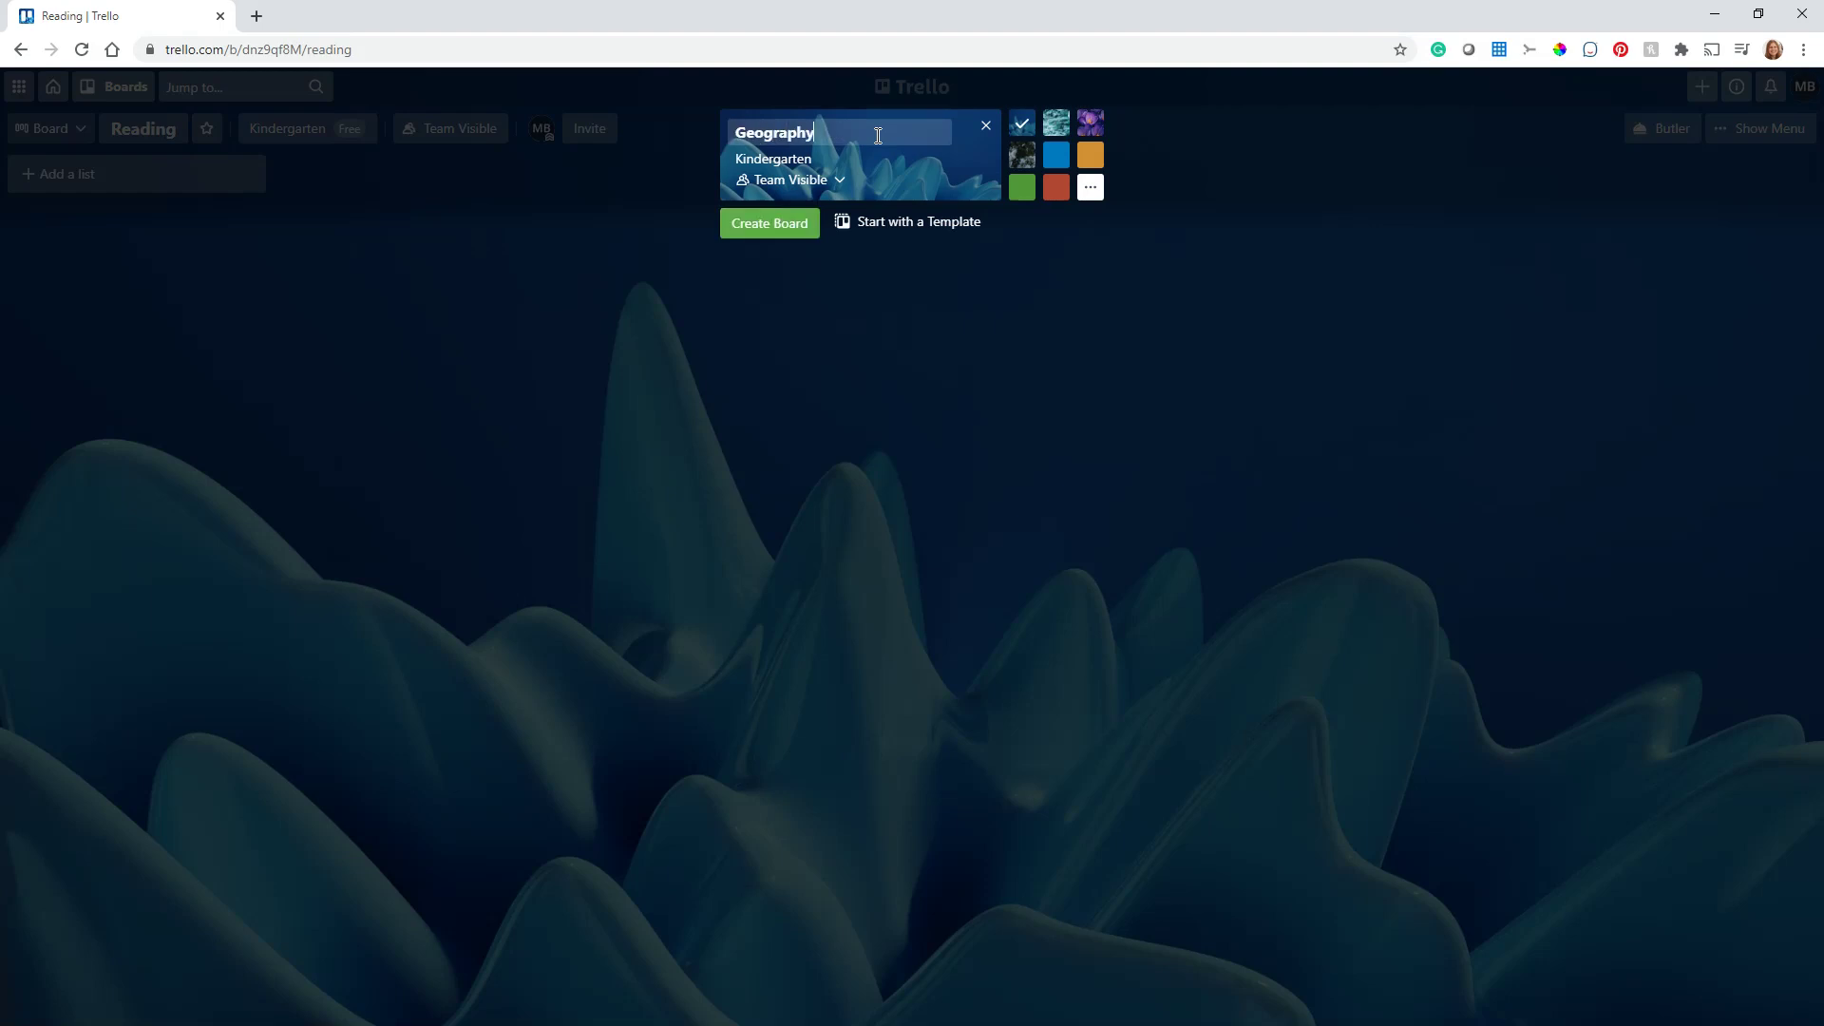
click(1055, 129)
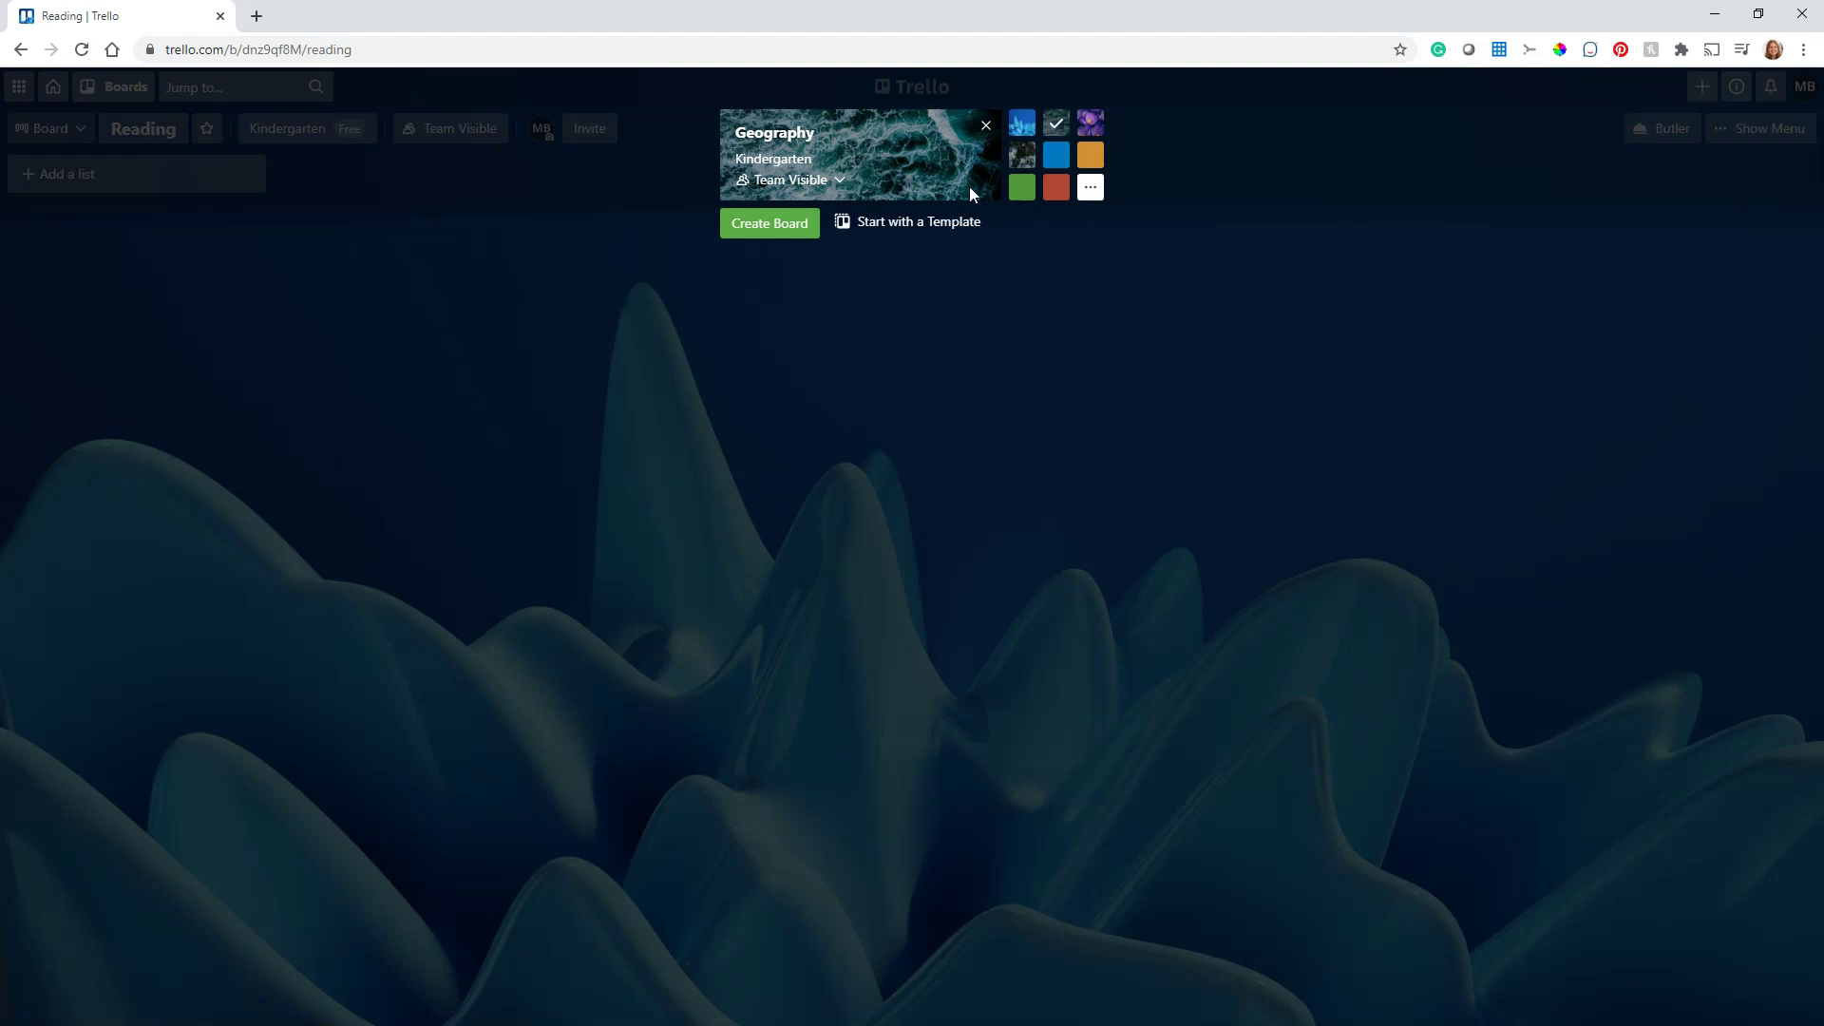
click(1065, 157)
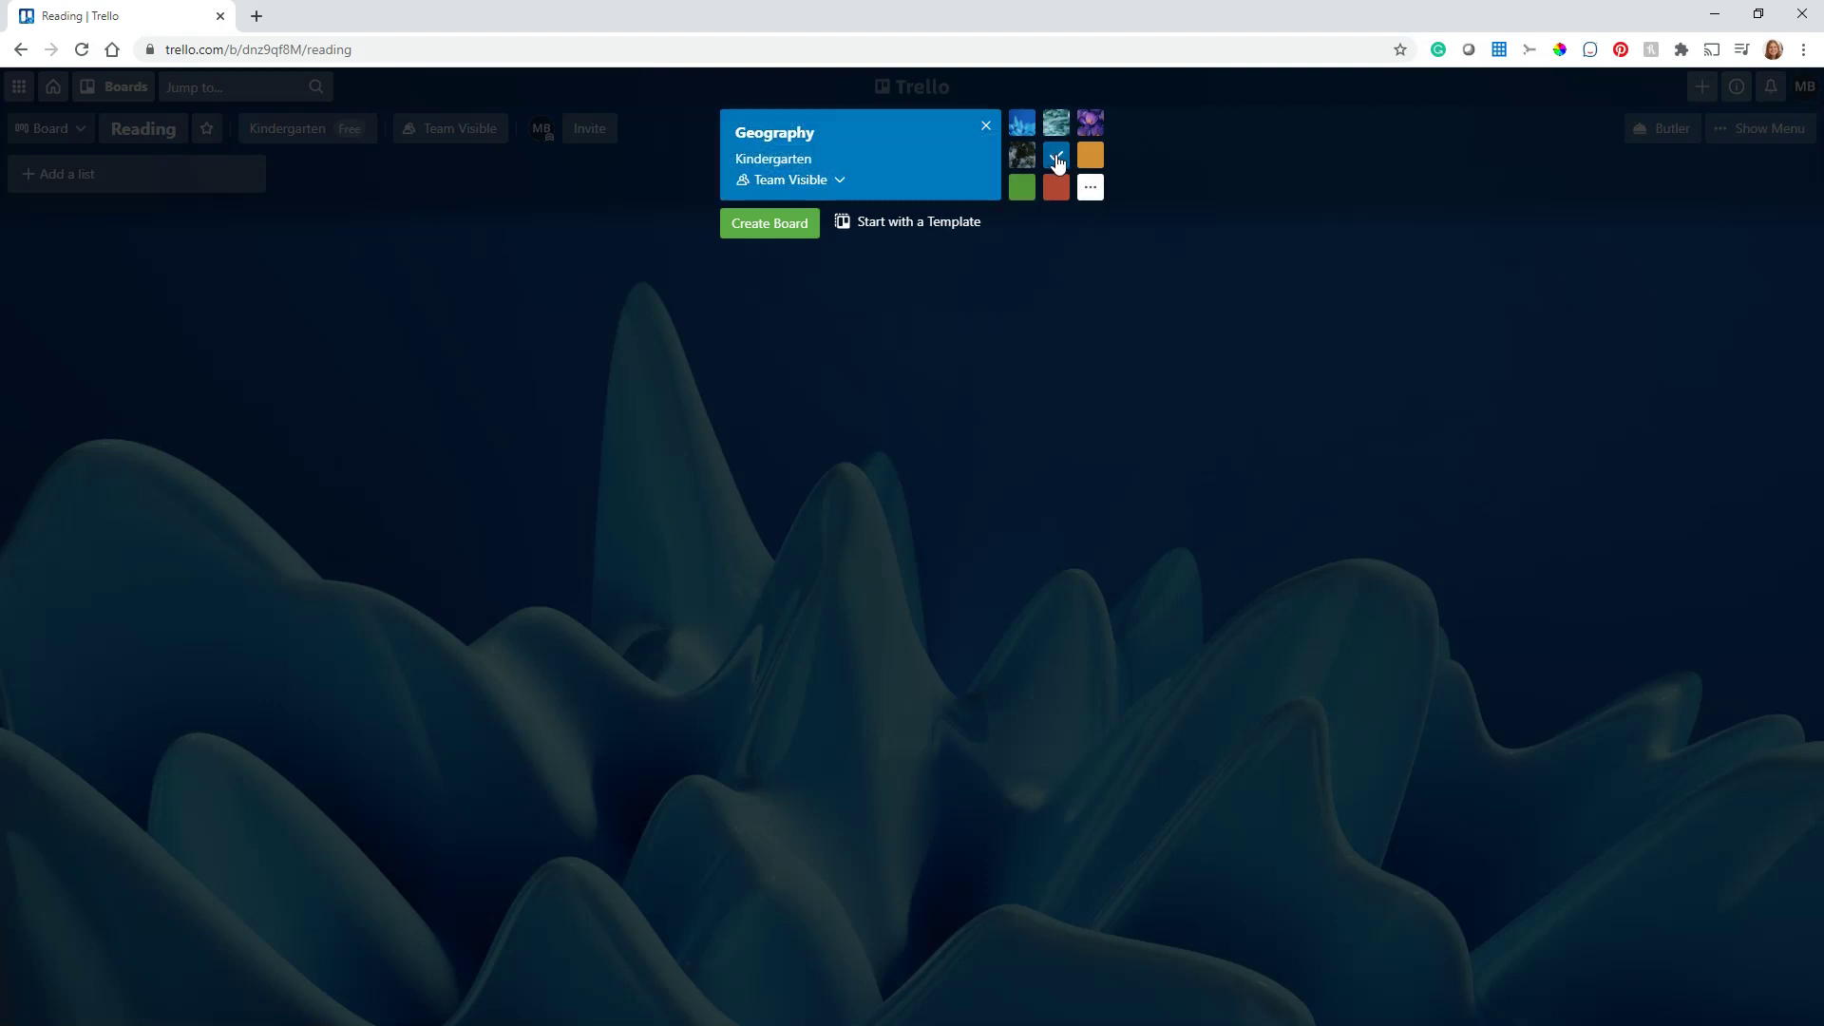
click(1091, 189)
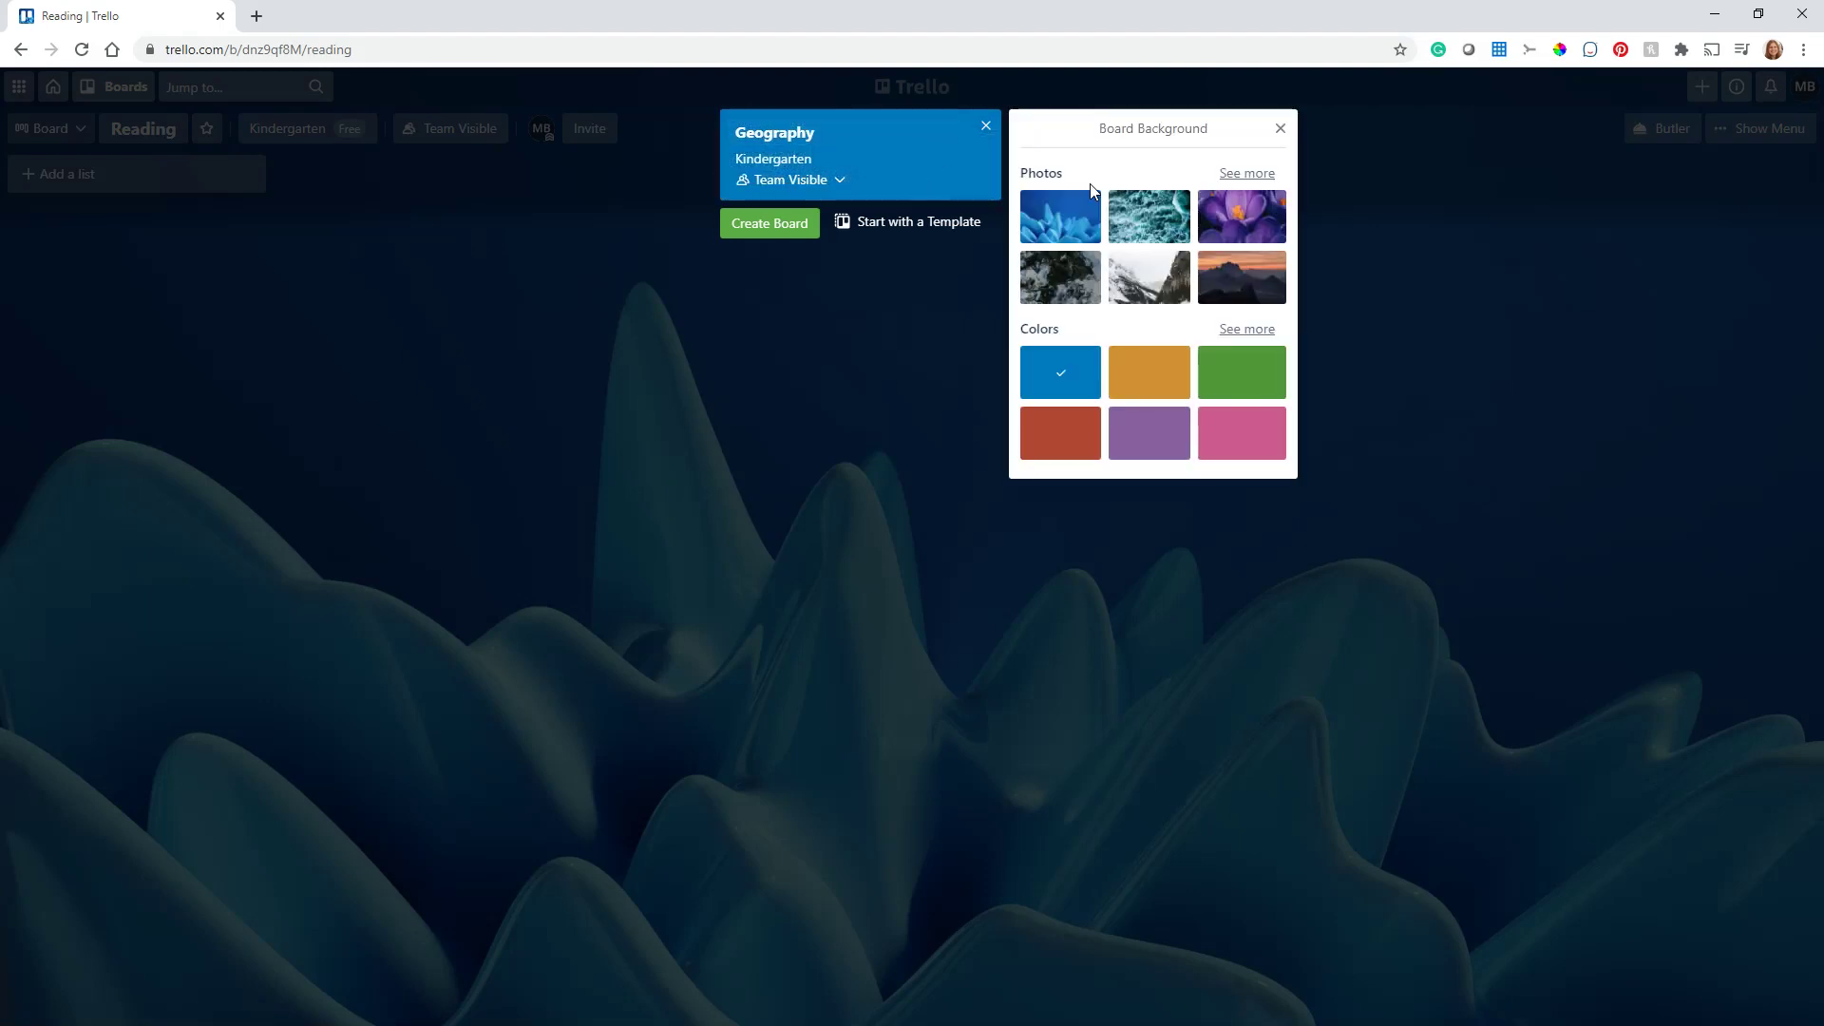
click(1149, 277)
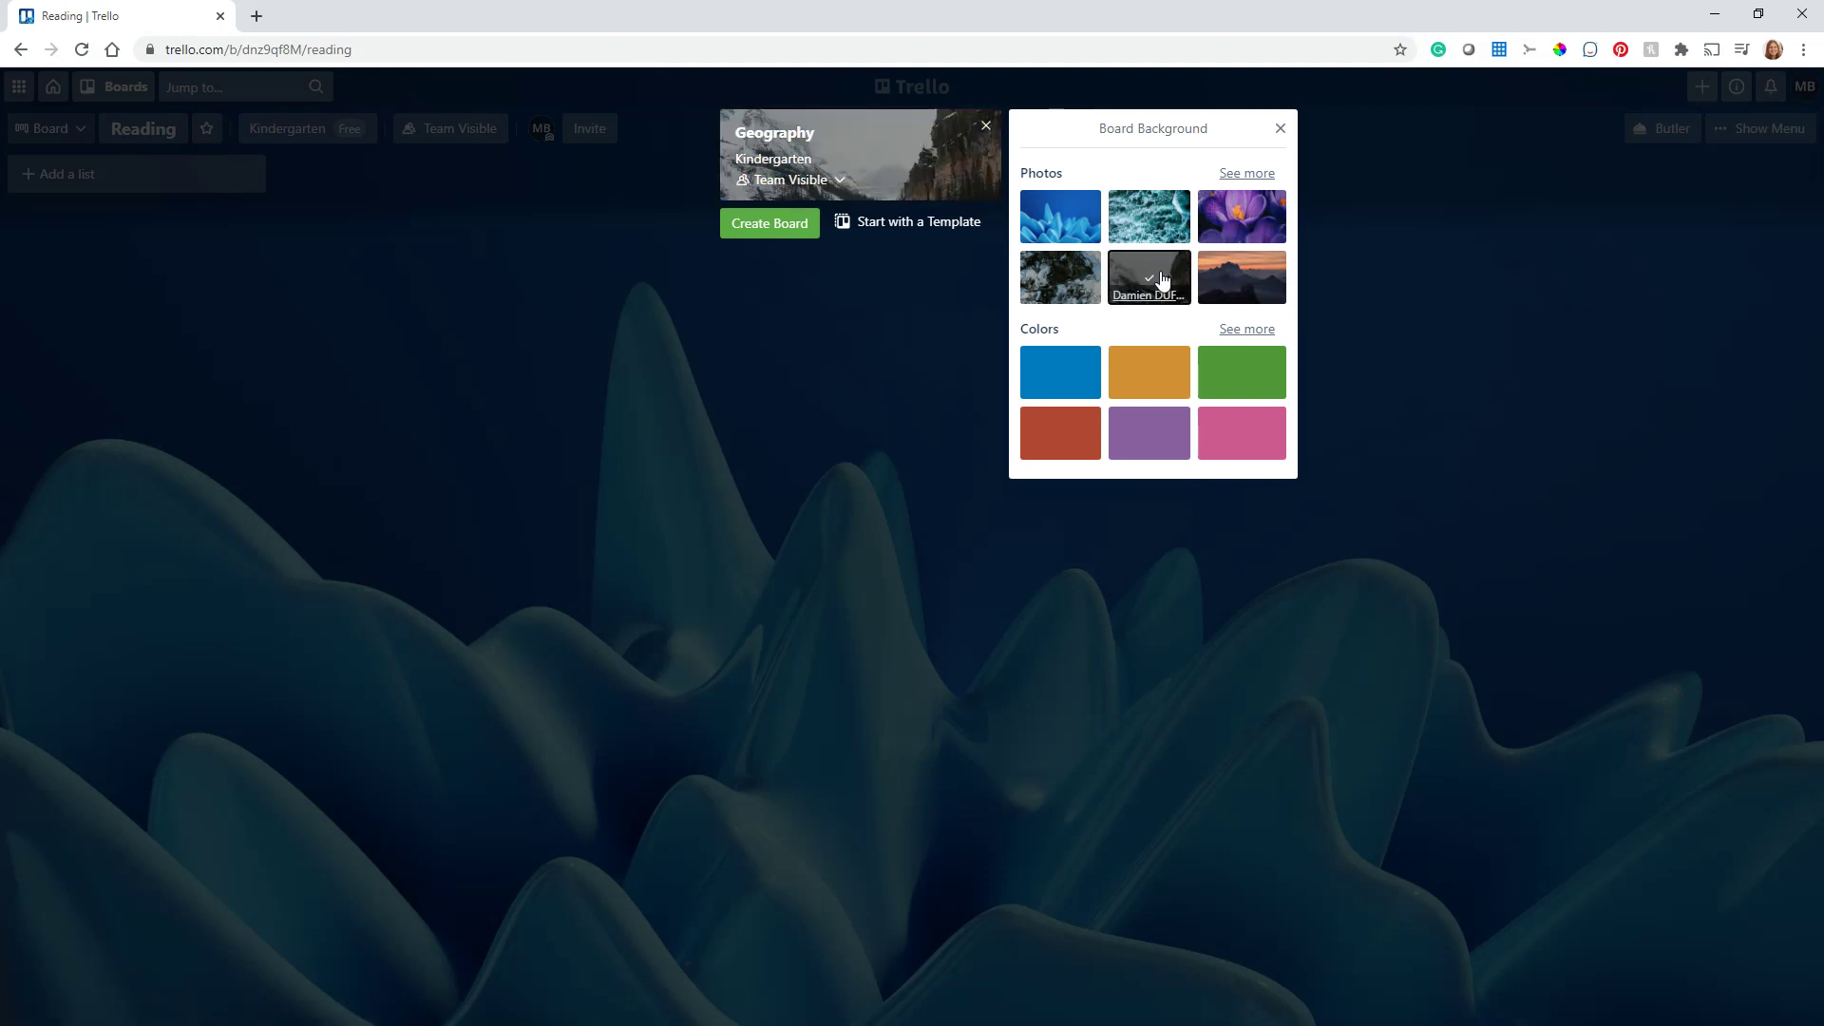
Step: Search photos for 'geography', choose the red satellite image, and create the board
click(1234, 172)
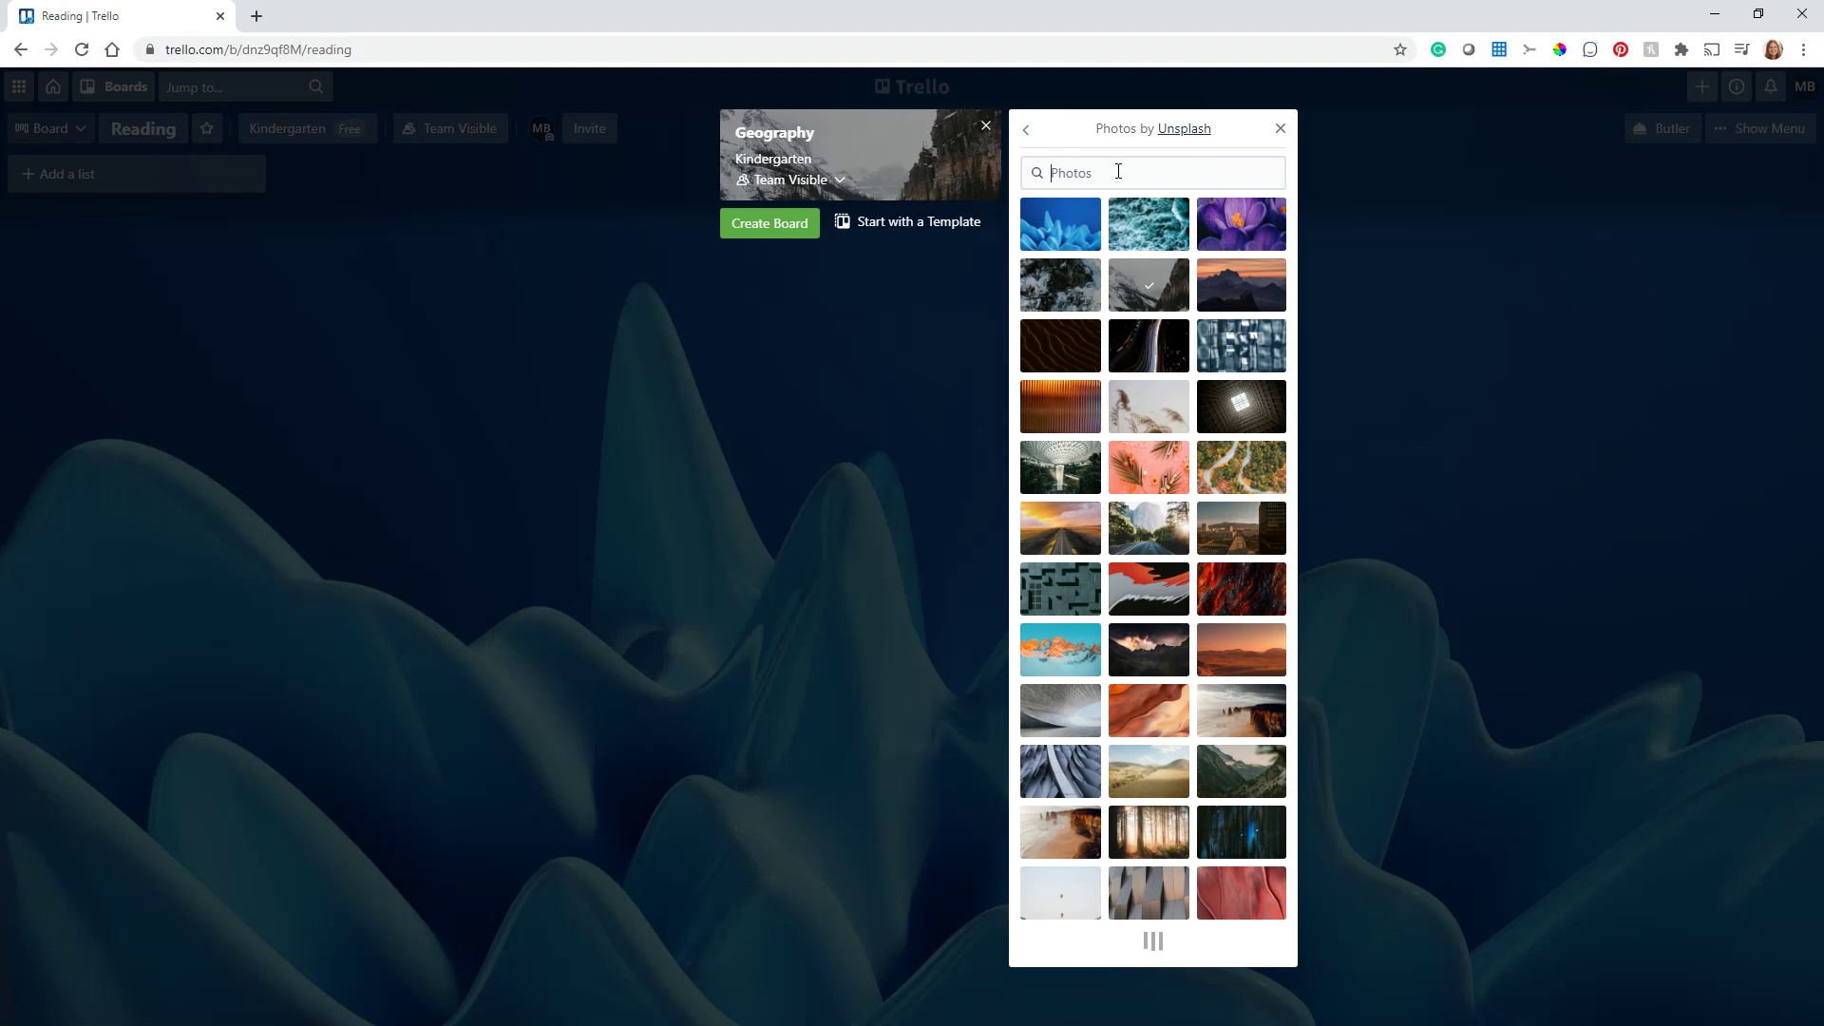
text(geography)
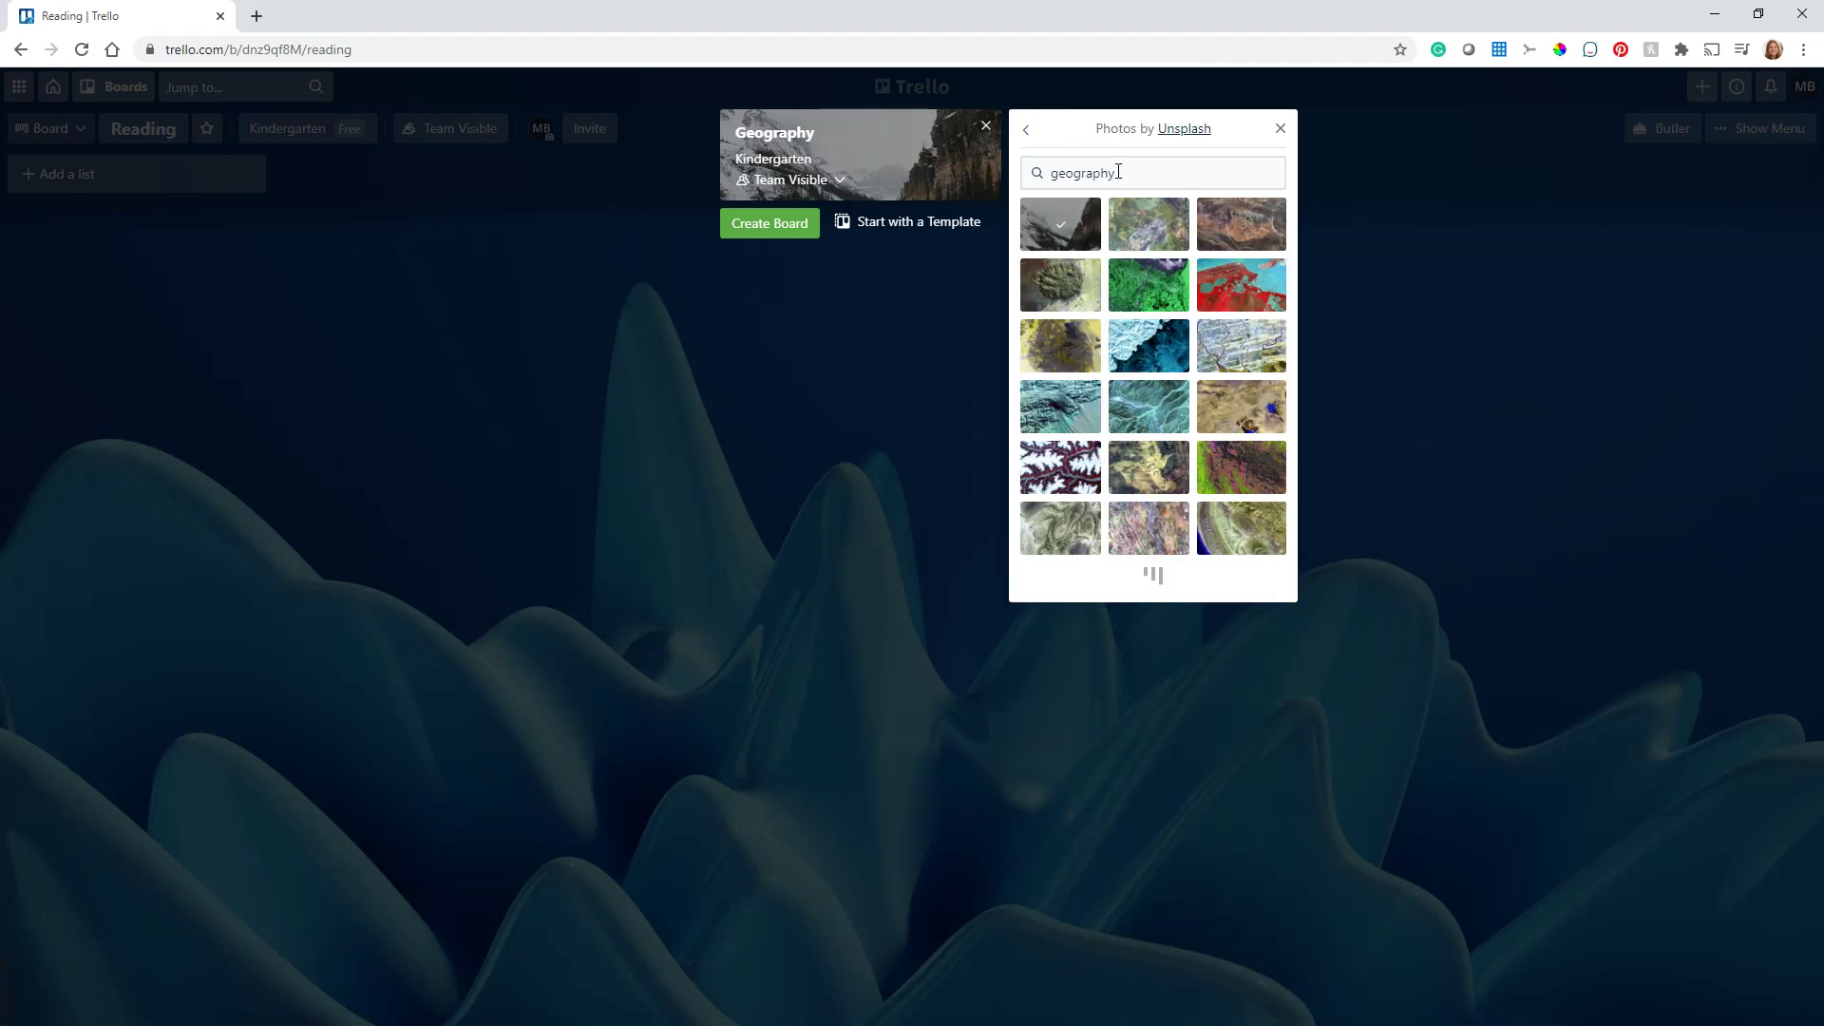
click(1213, 280)
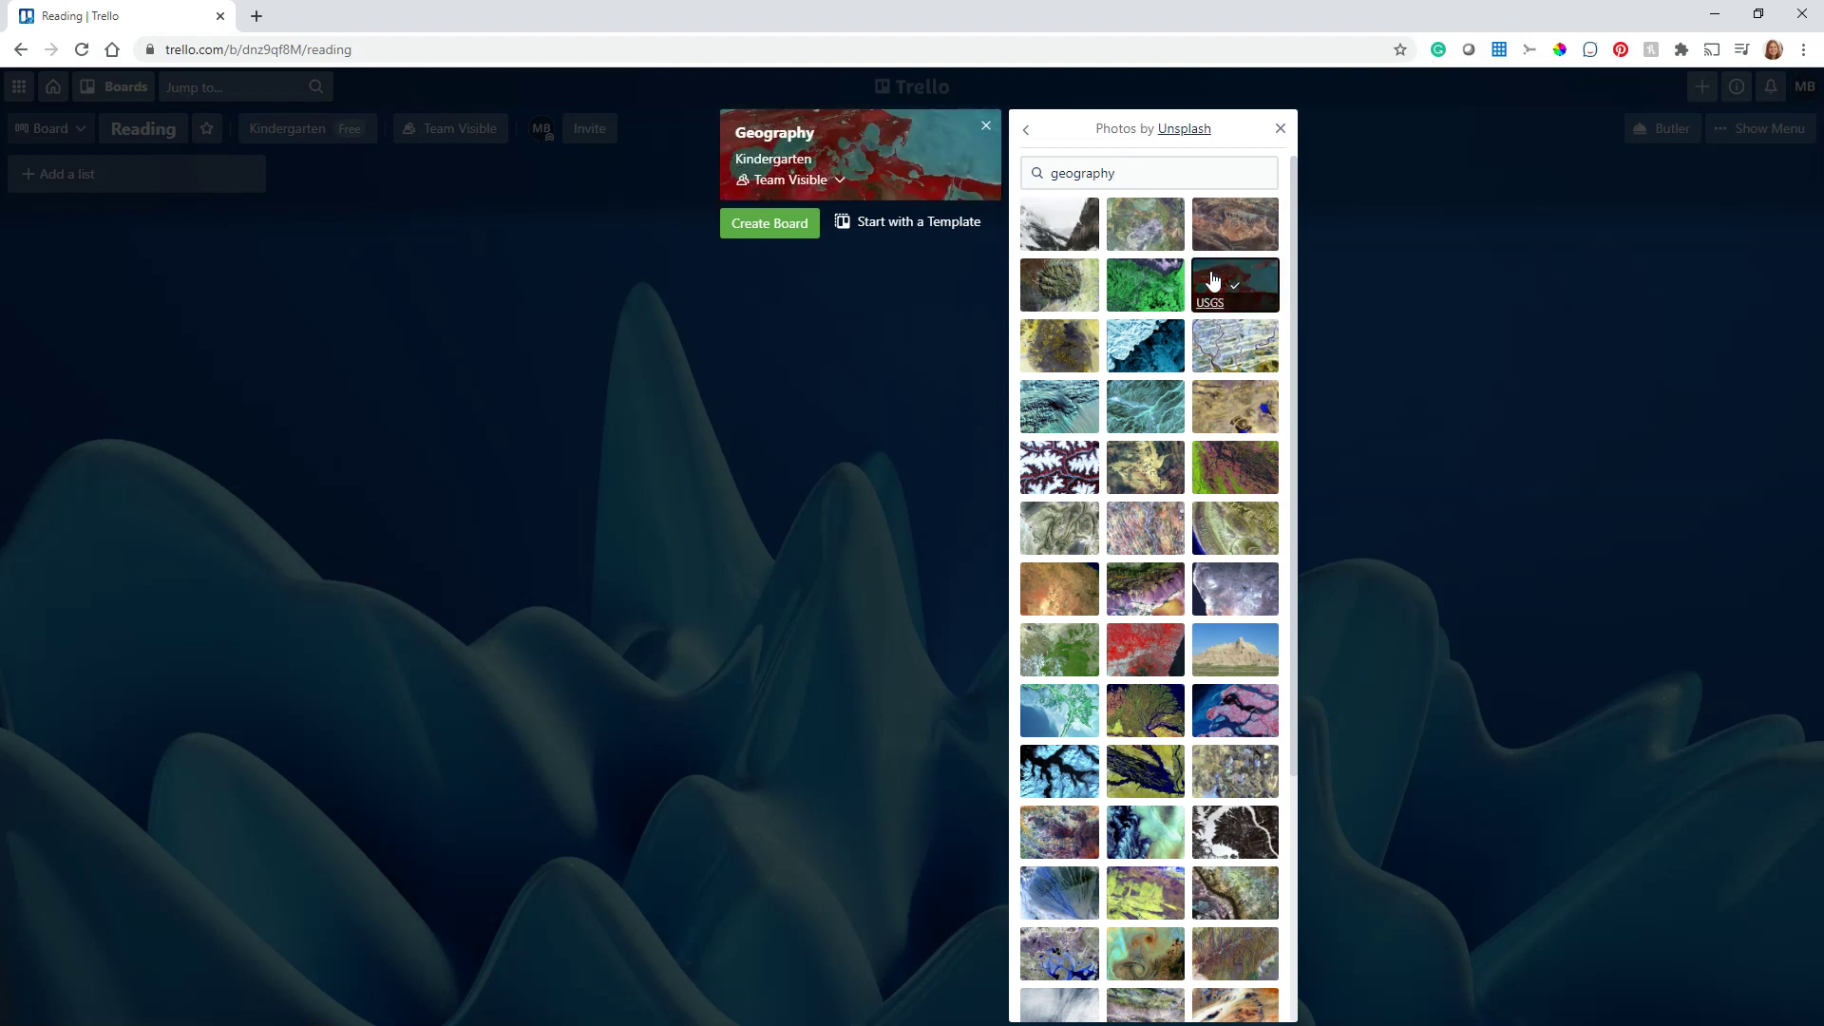
click(1280, 130)
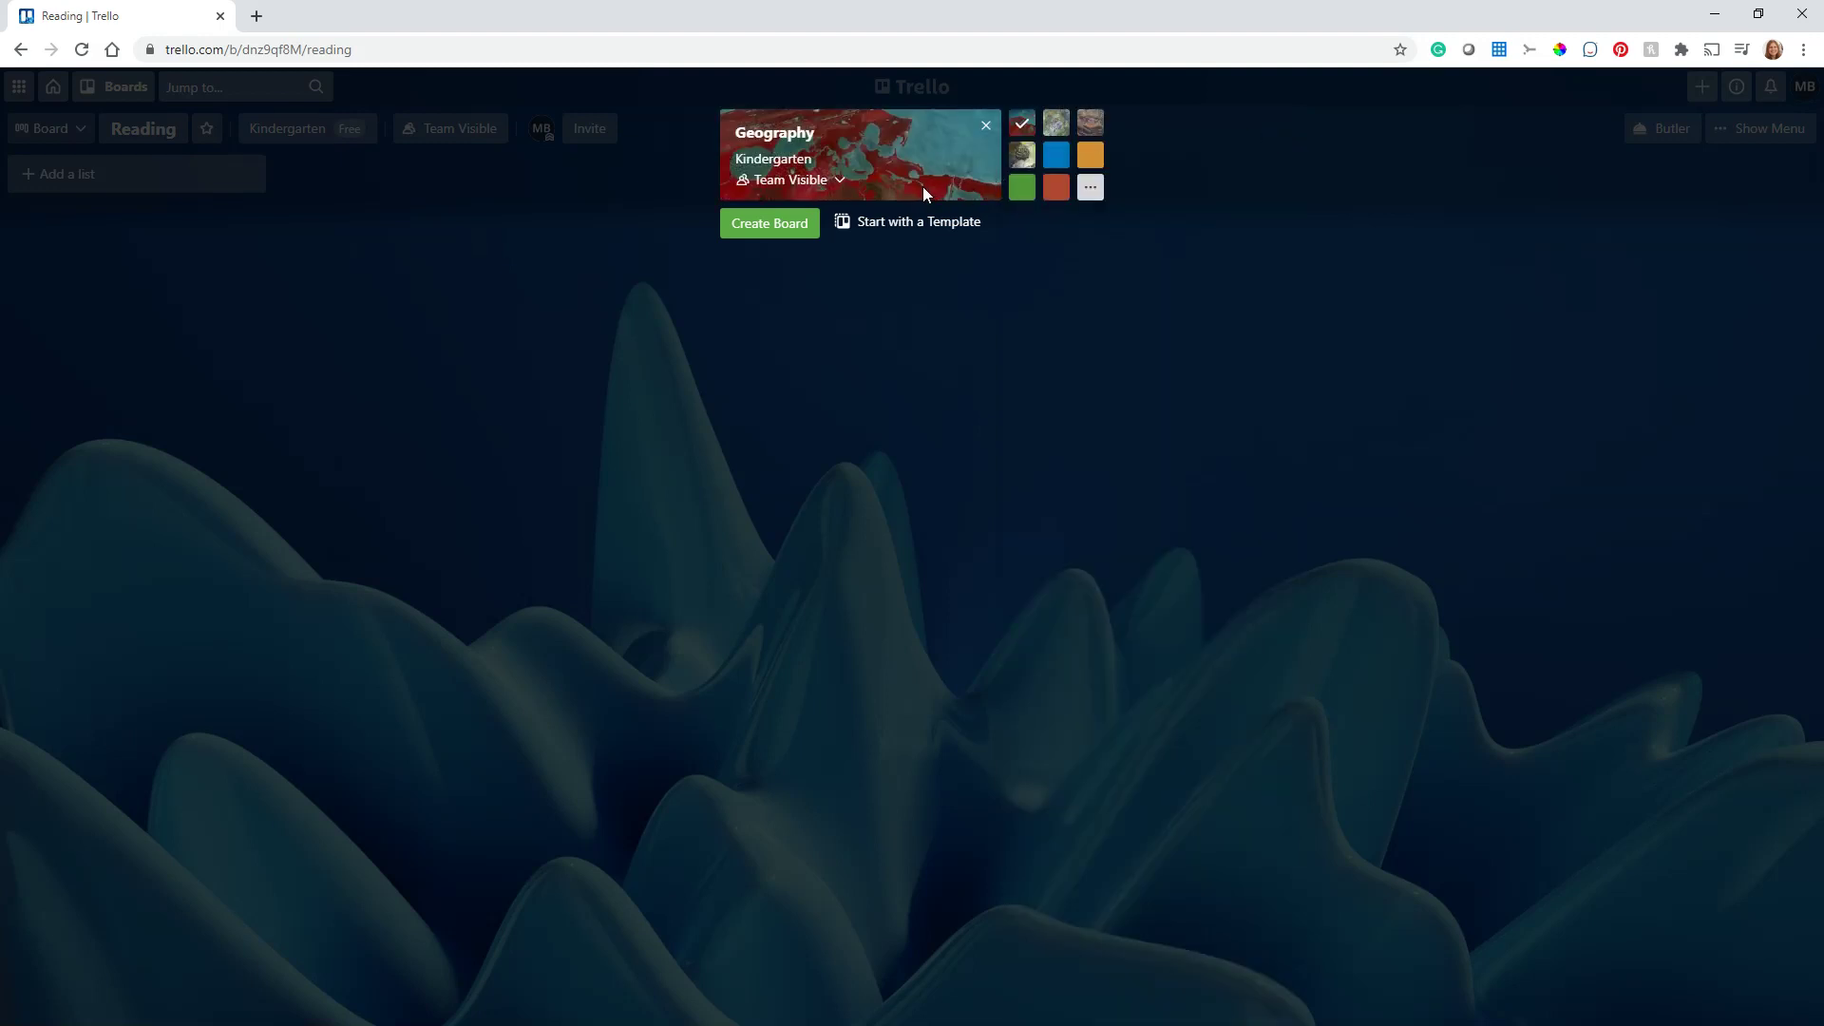
click(750, 223)
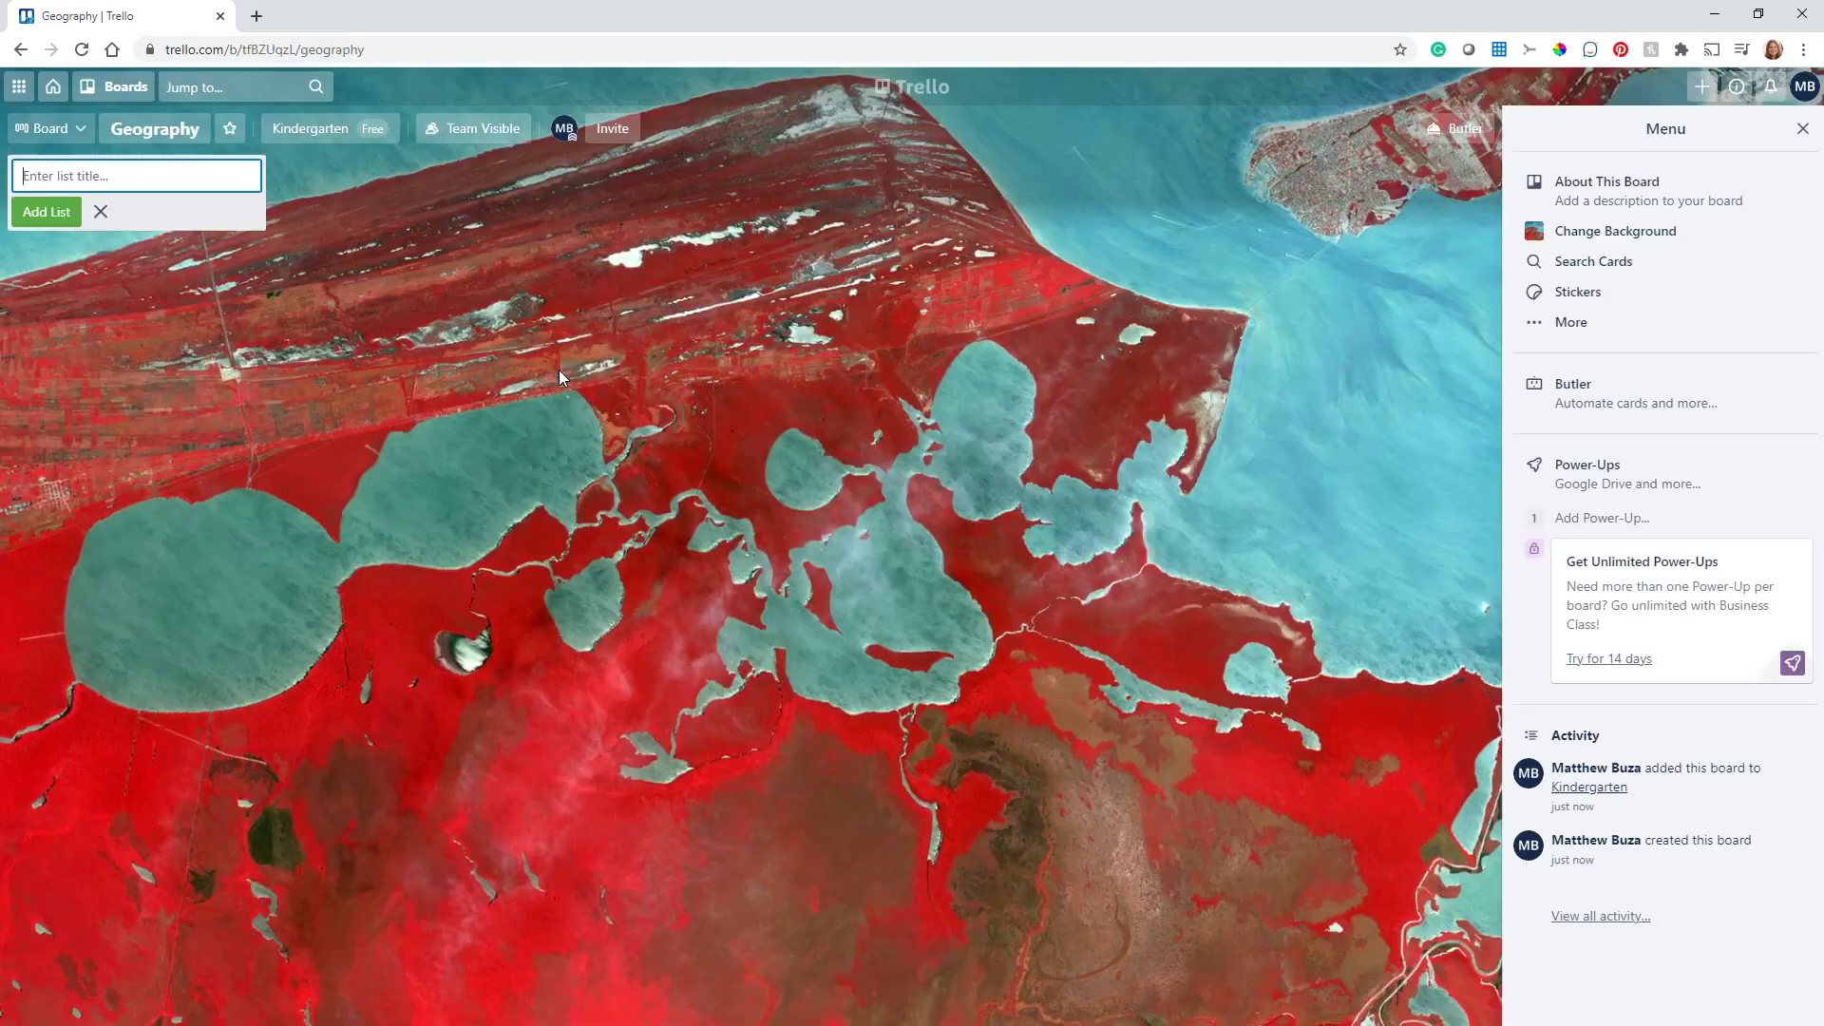
Step: Dismiss the list composer and reopen the board menu to its About This Board panel
click(912, 560)
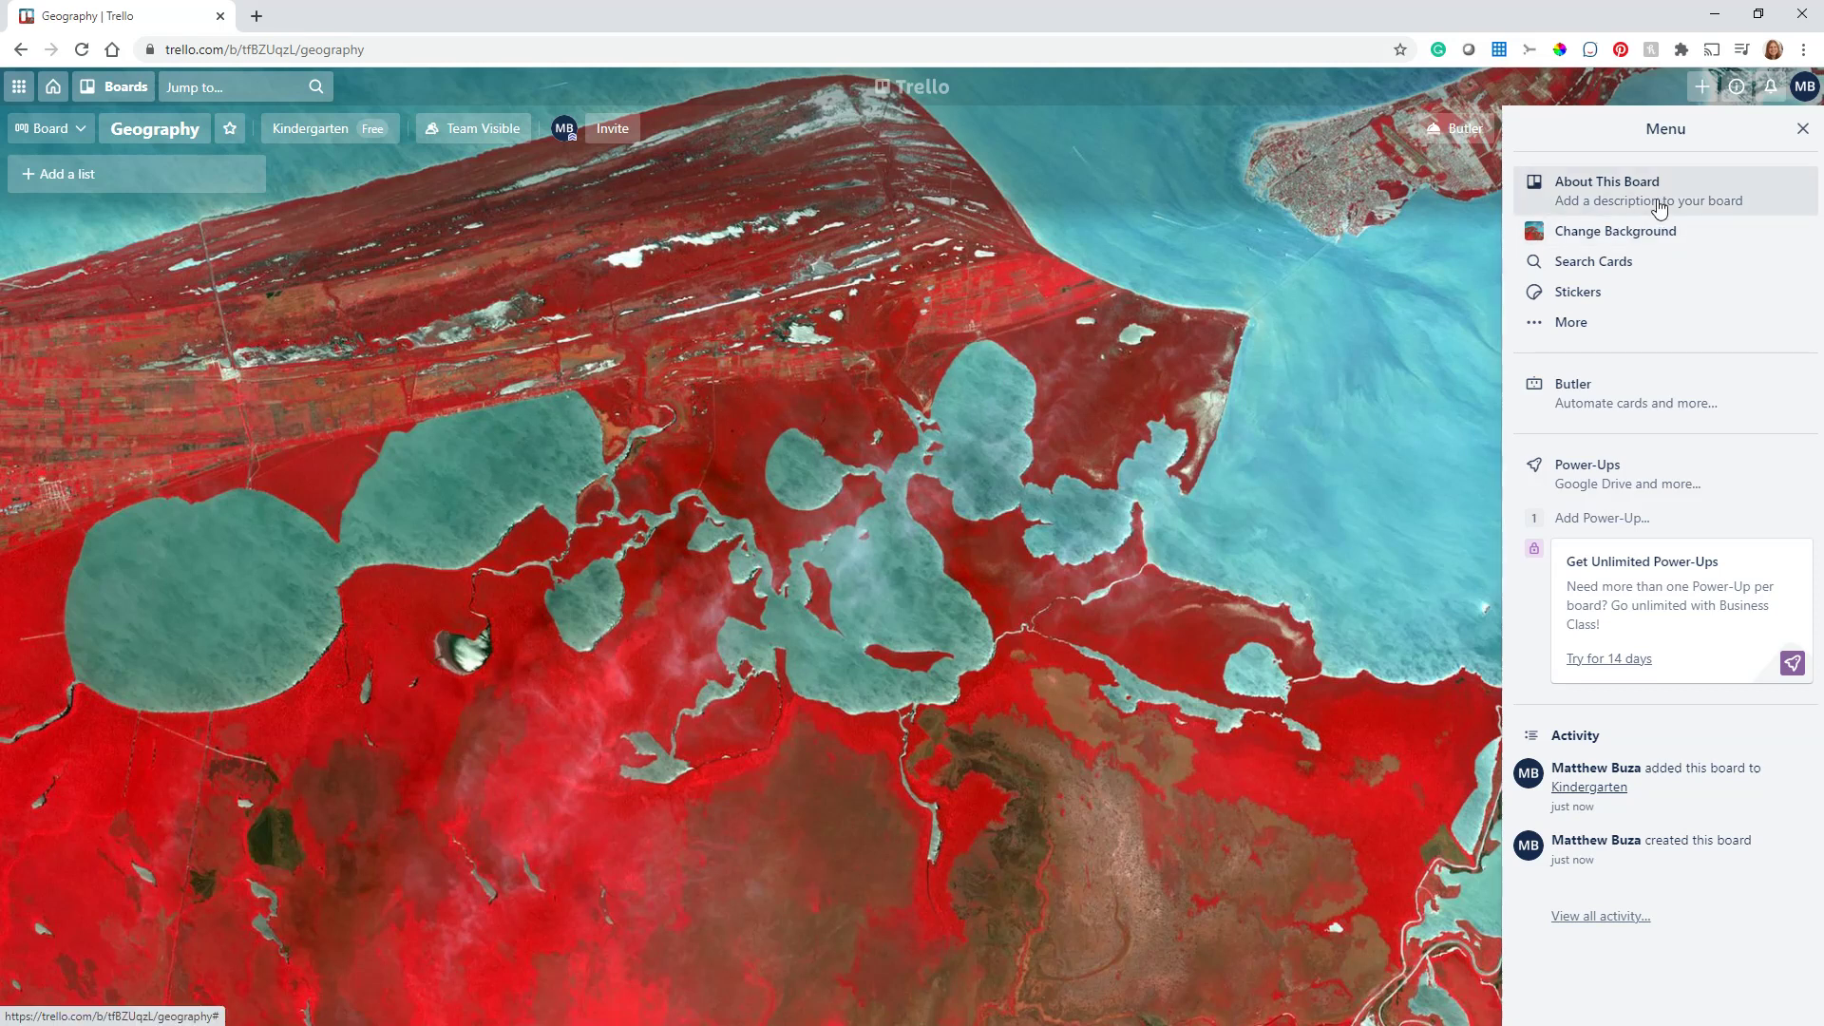
click(1802, 128)
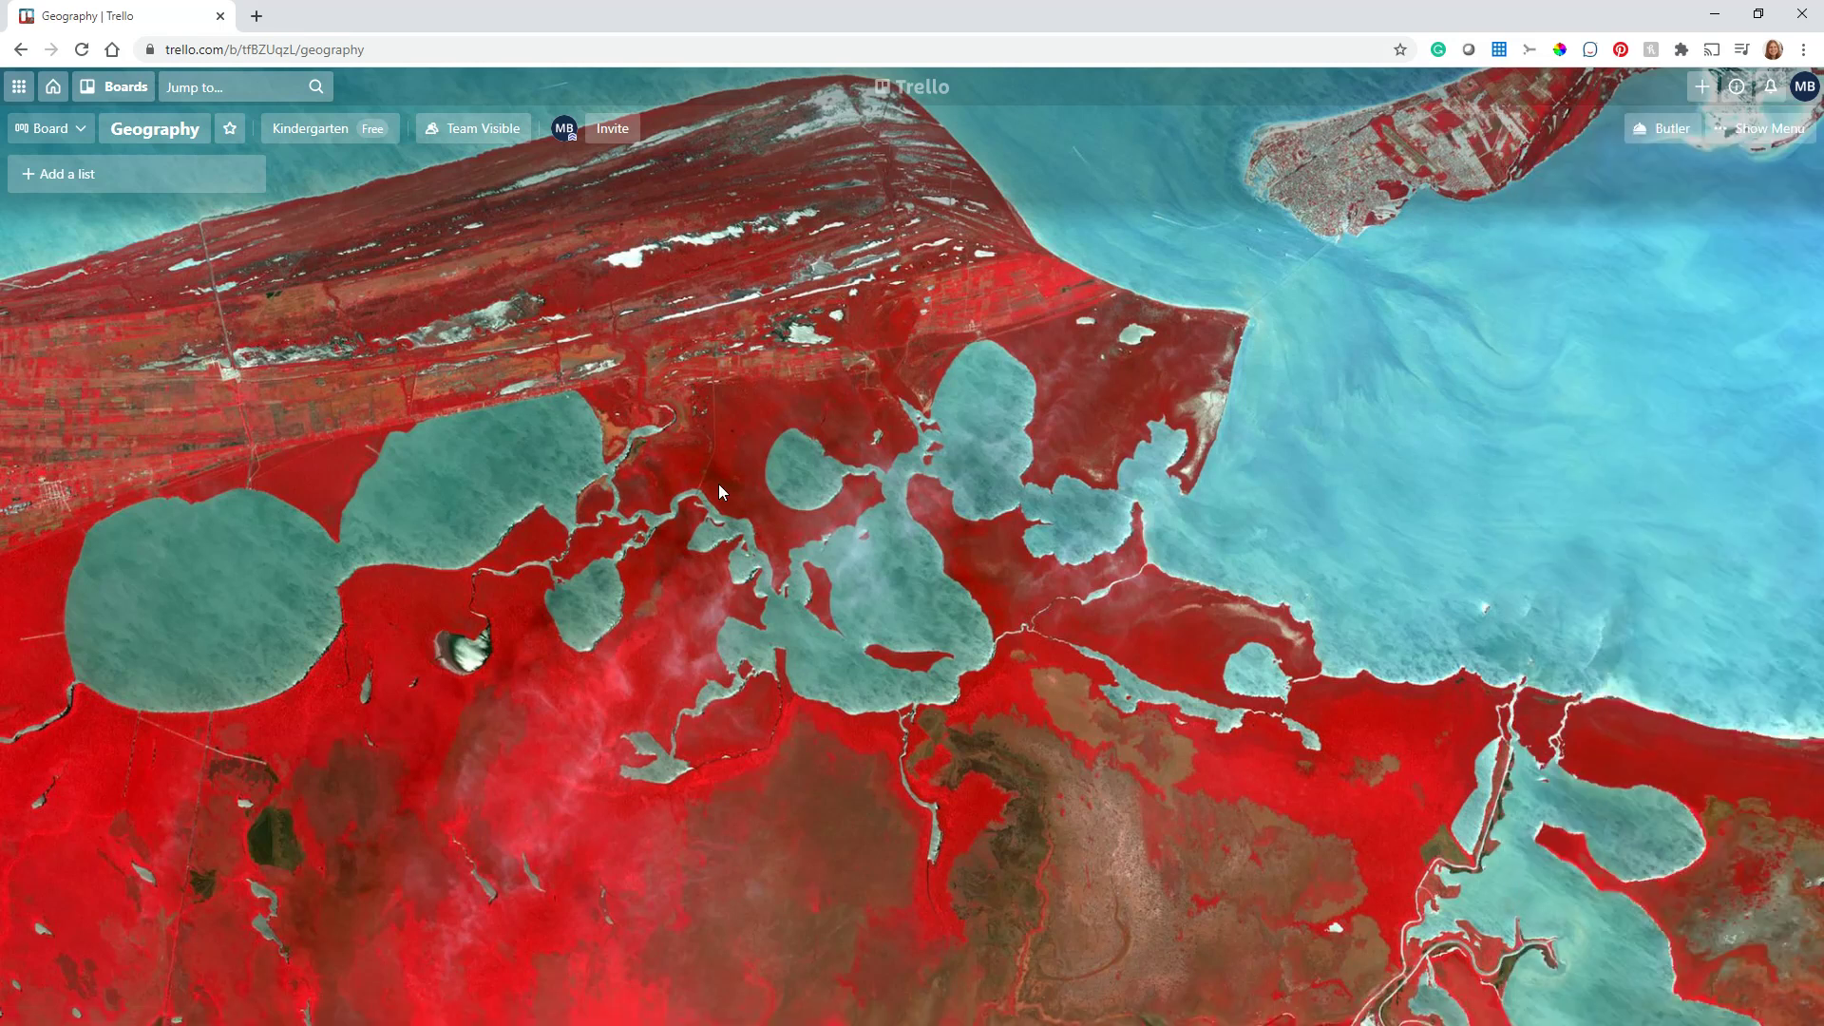
click(1767, 129)
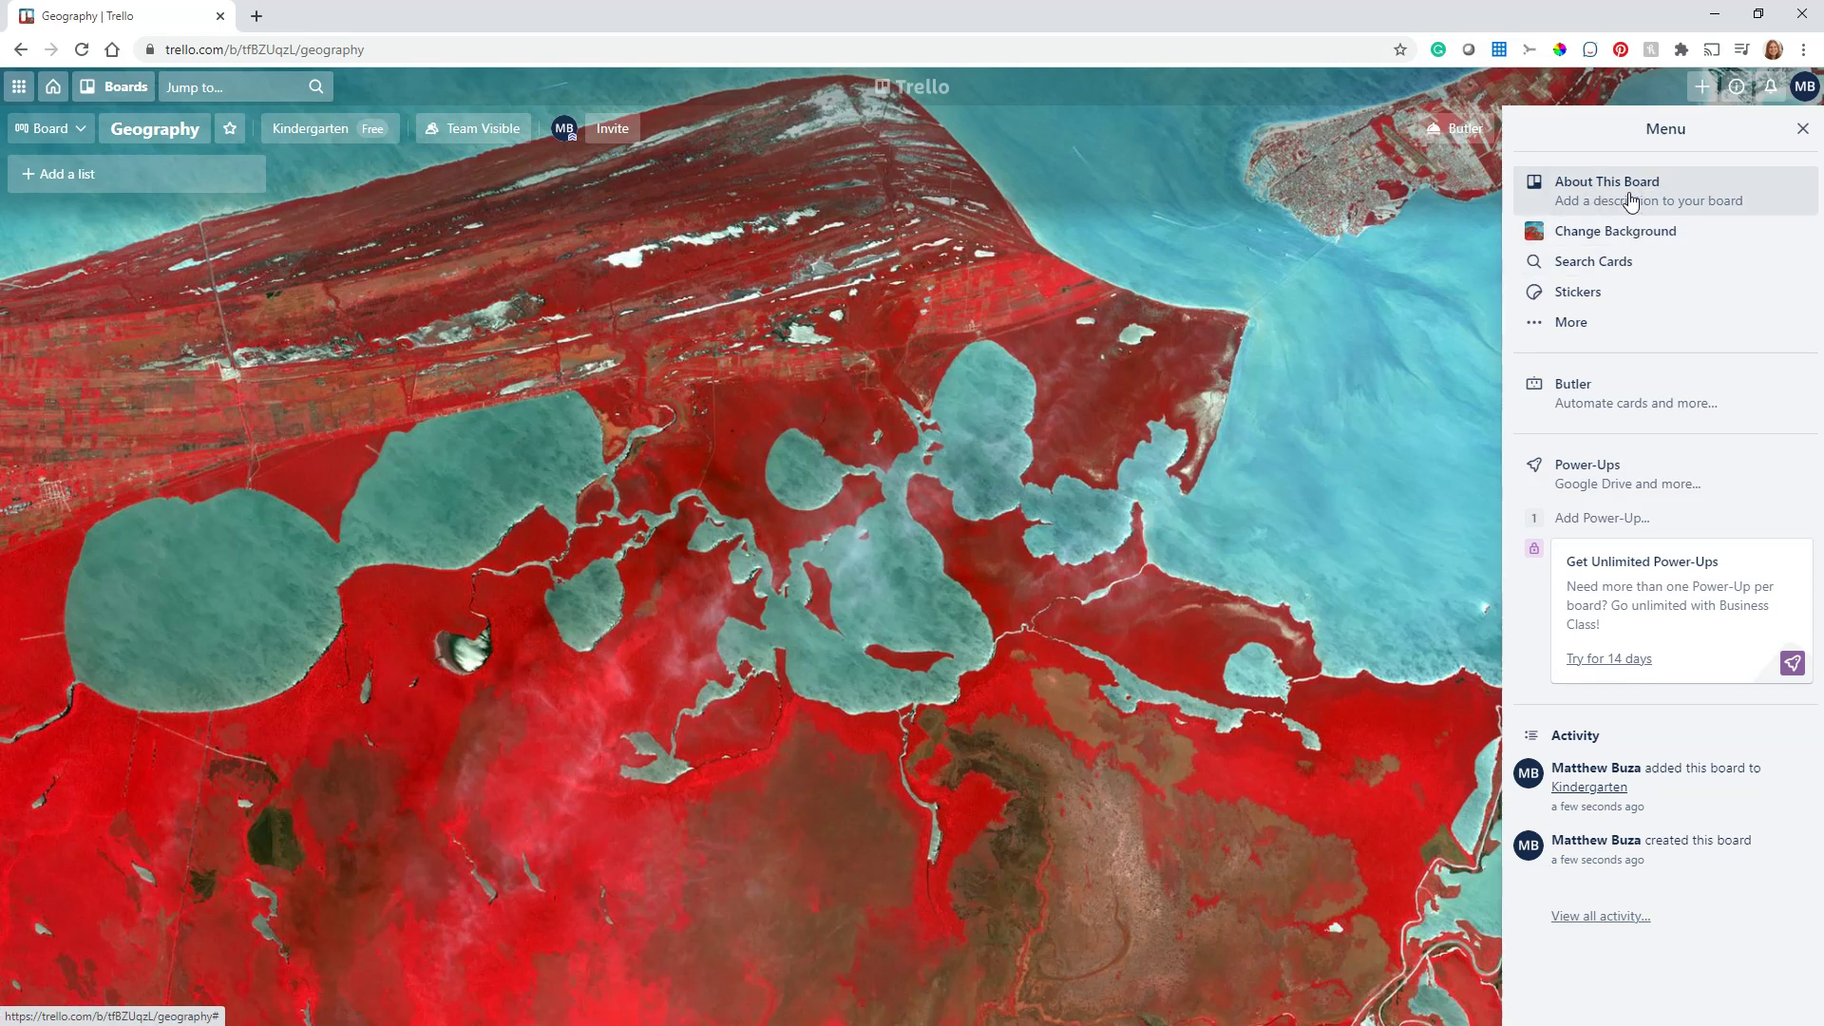
click(1630, 202)
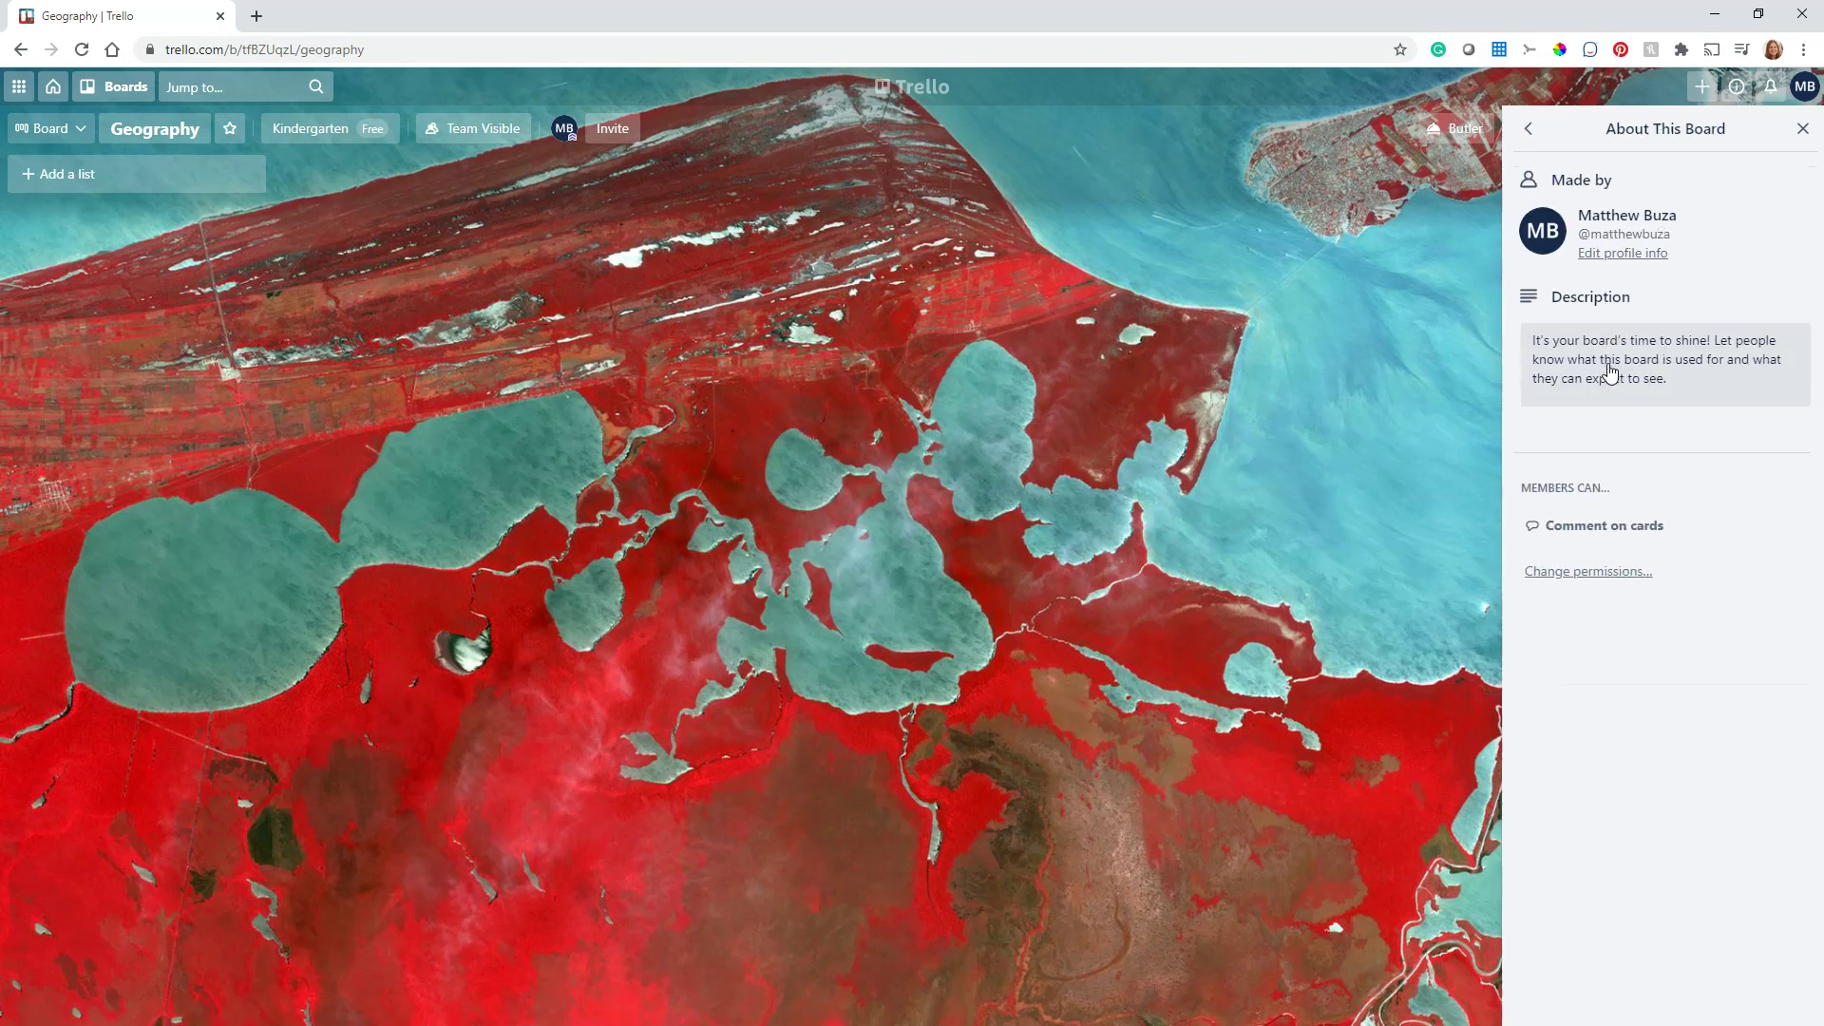
Step: Save the Geography board description as 'Kindergarten geography with BYL'
click(1630, 376)
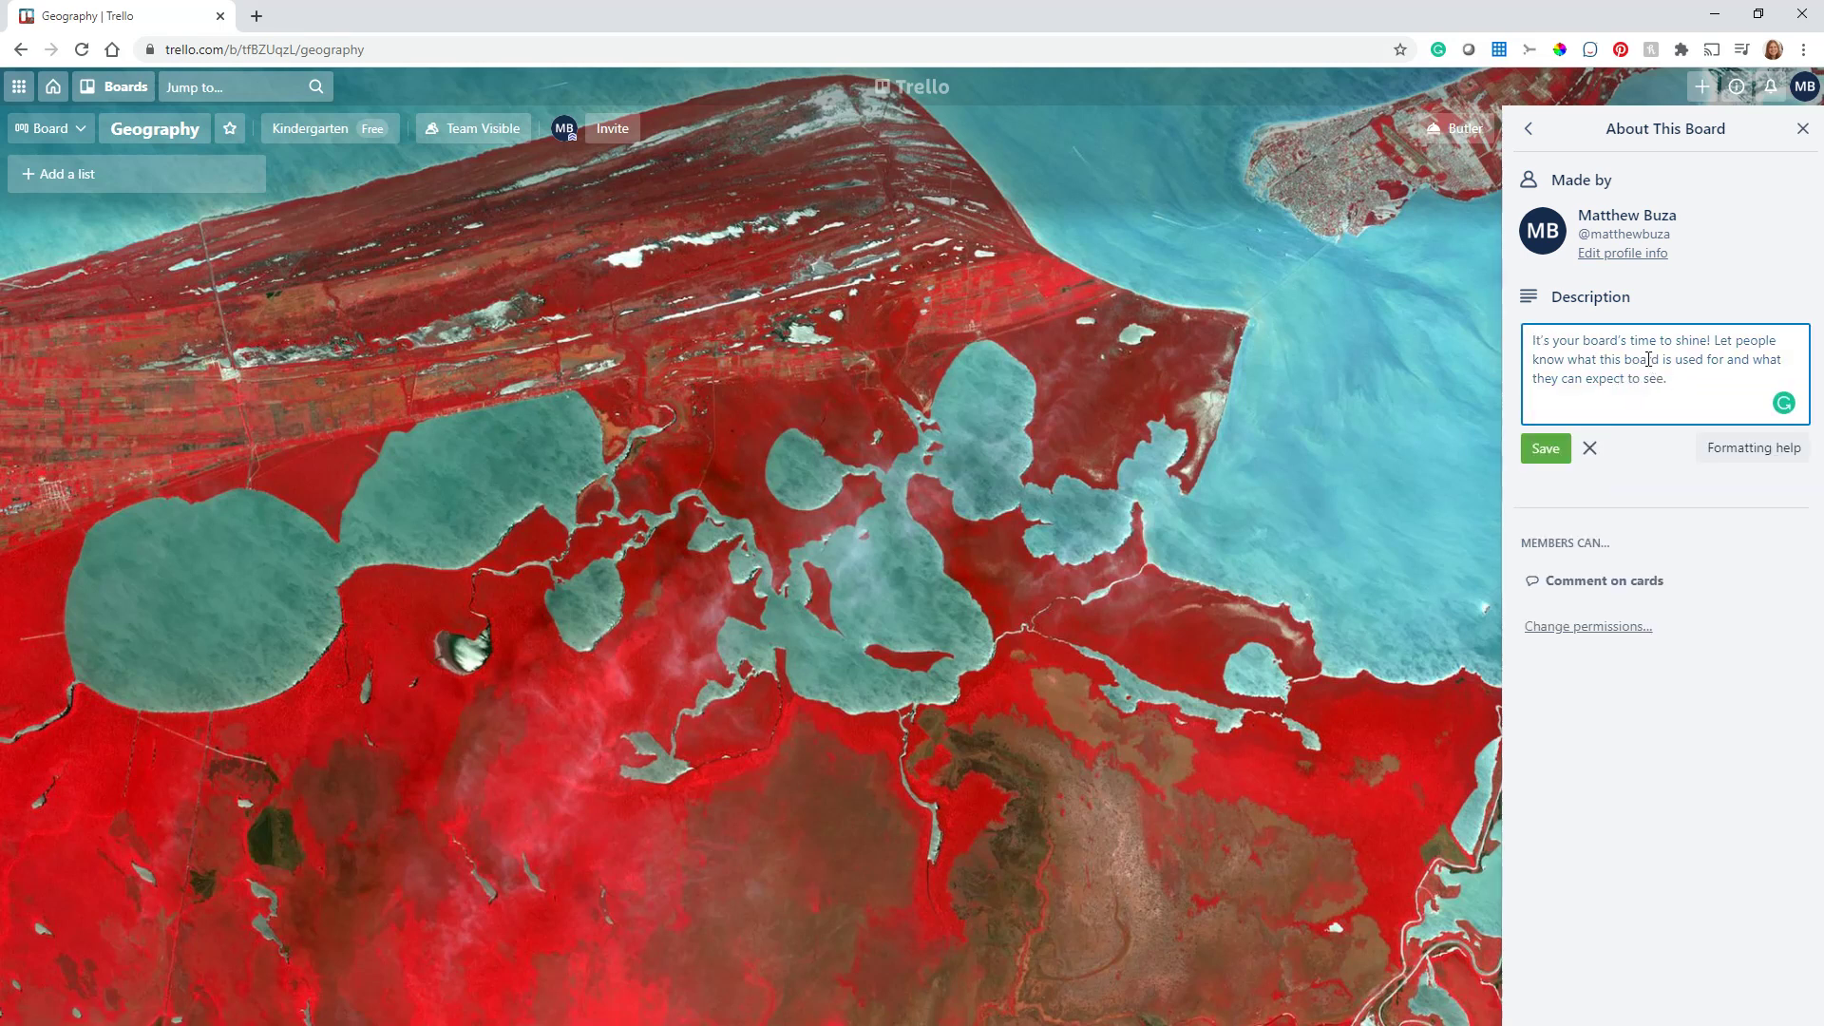
text(Kindergart)
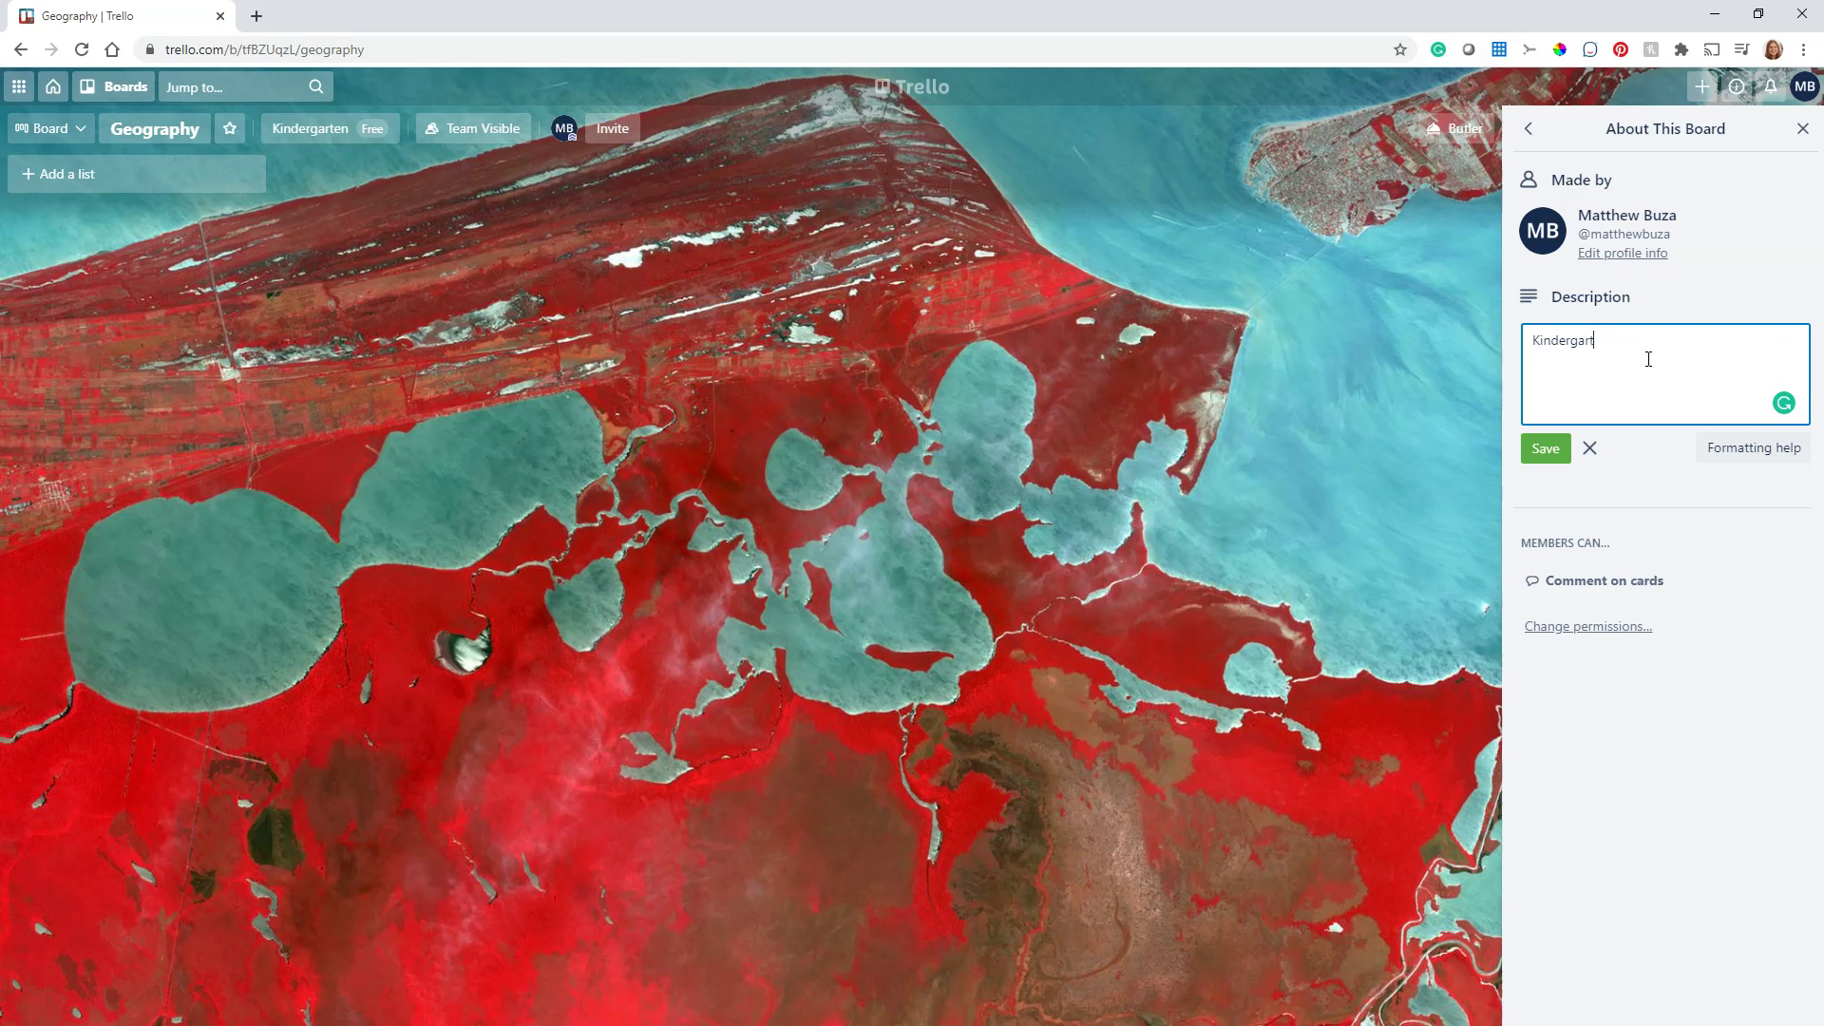
text(en geography with BYL)
click(1546, 448)
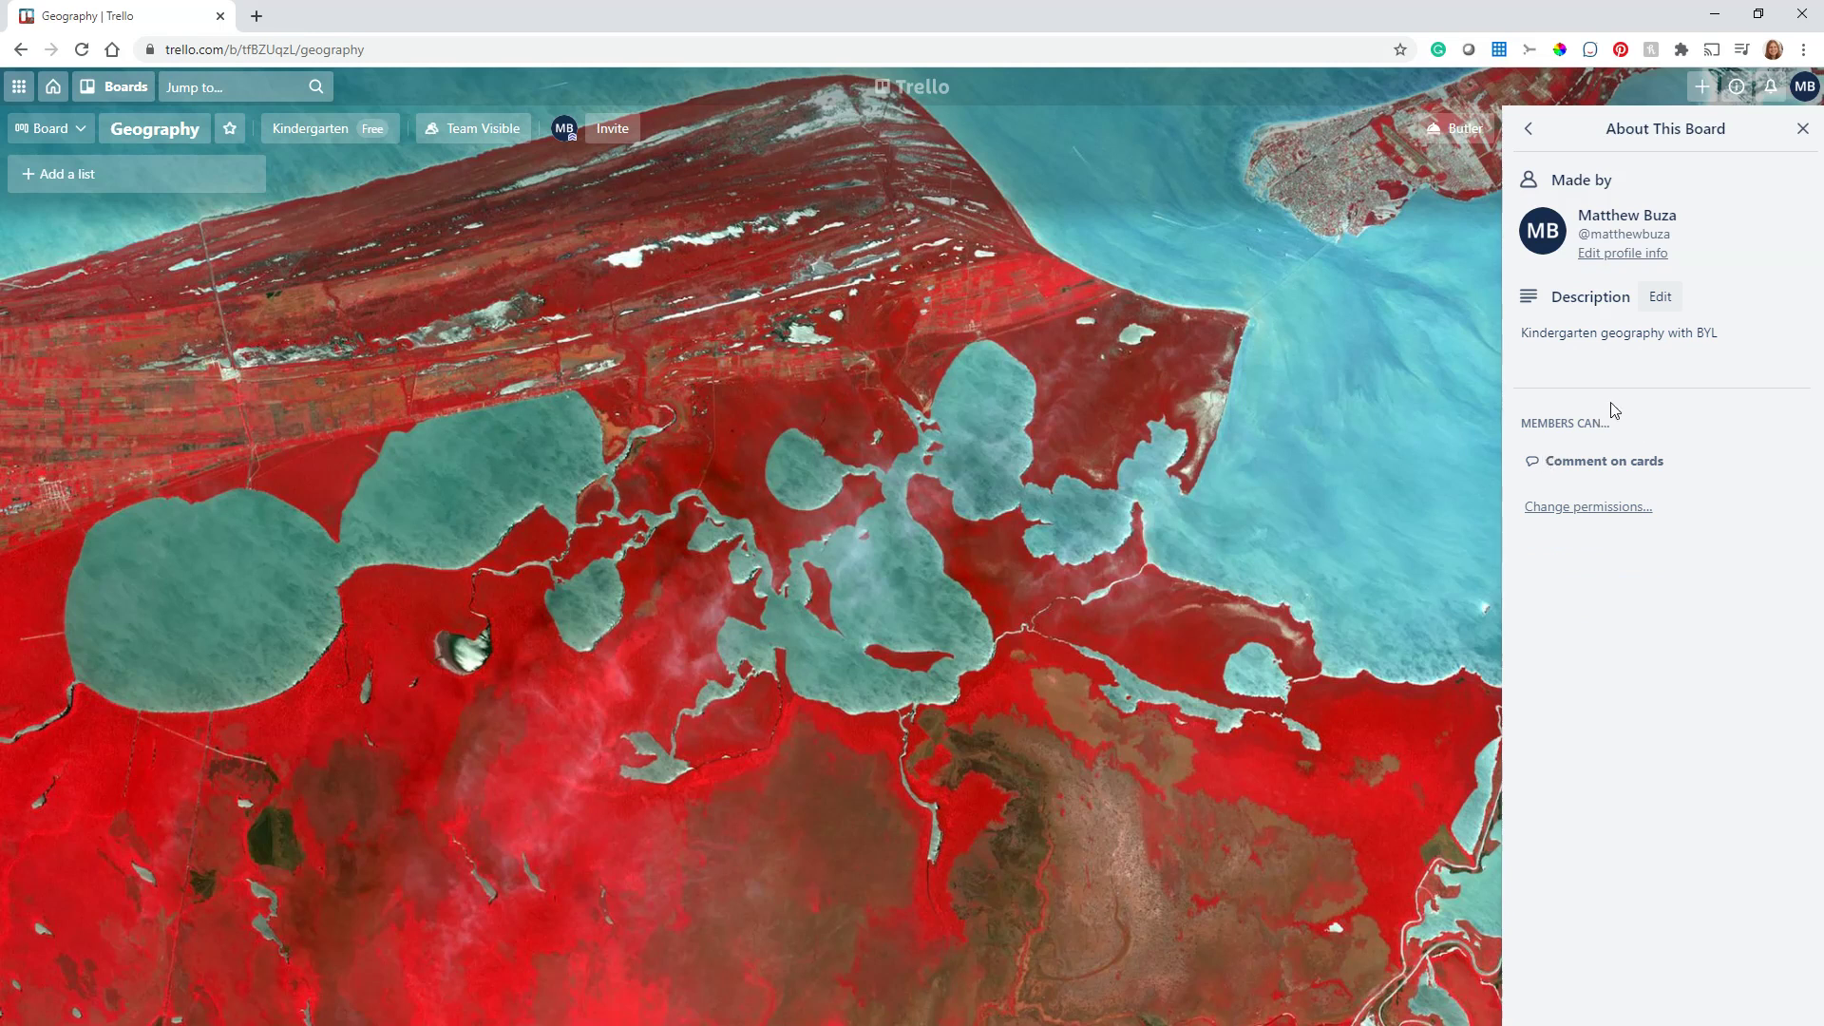
click(1530, 130)
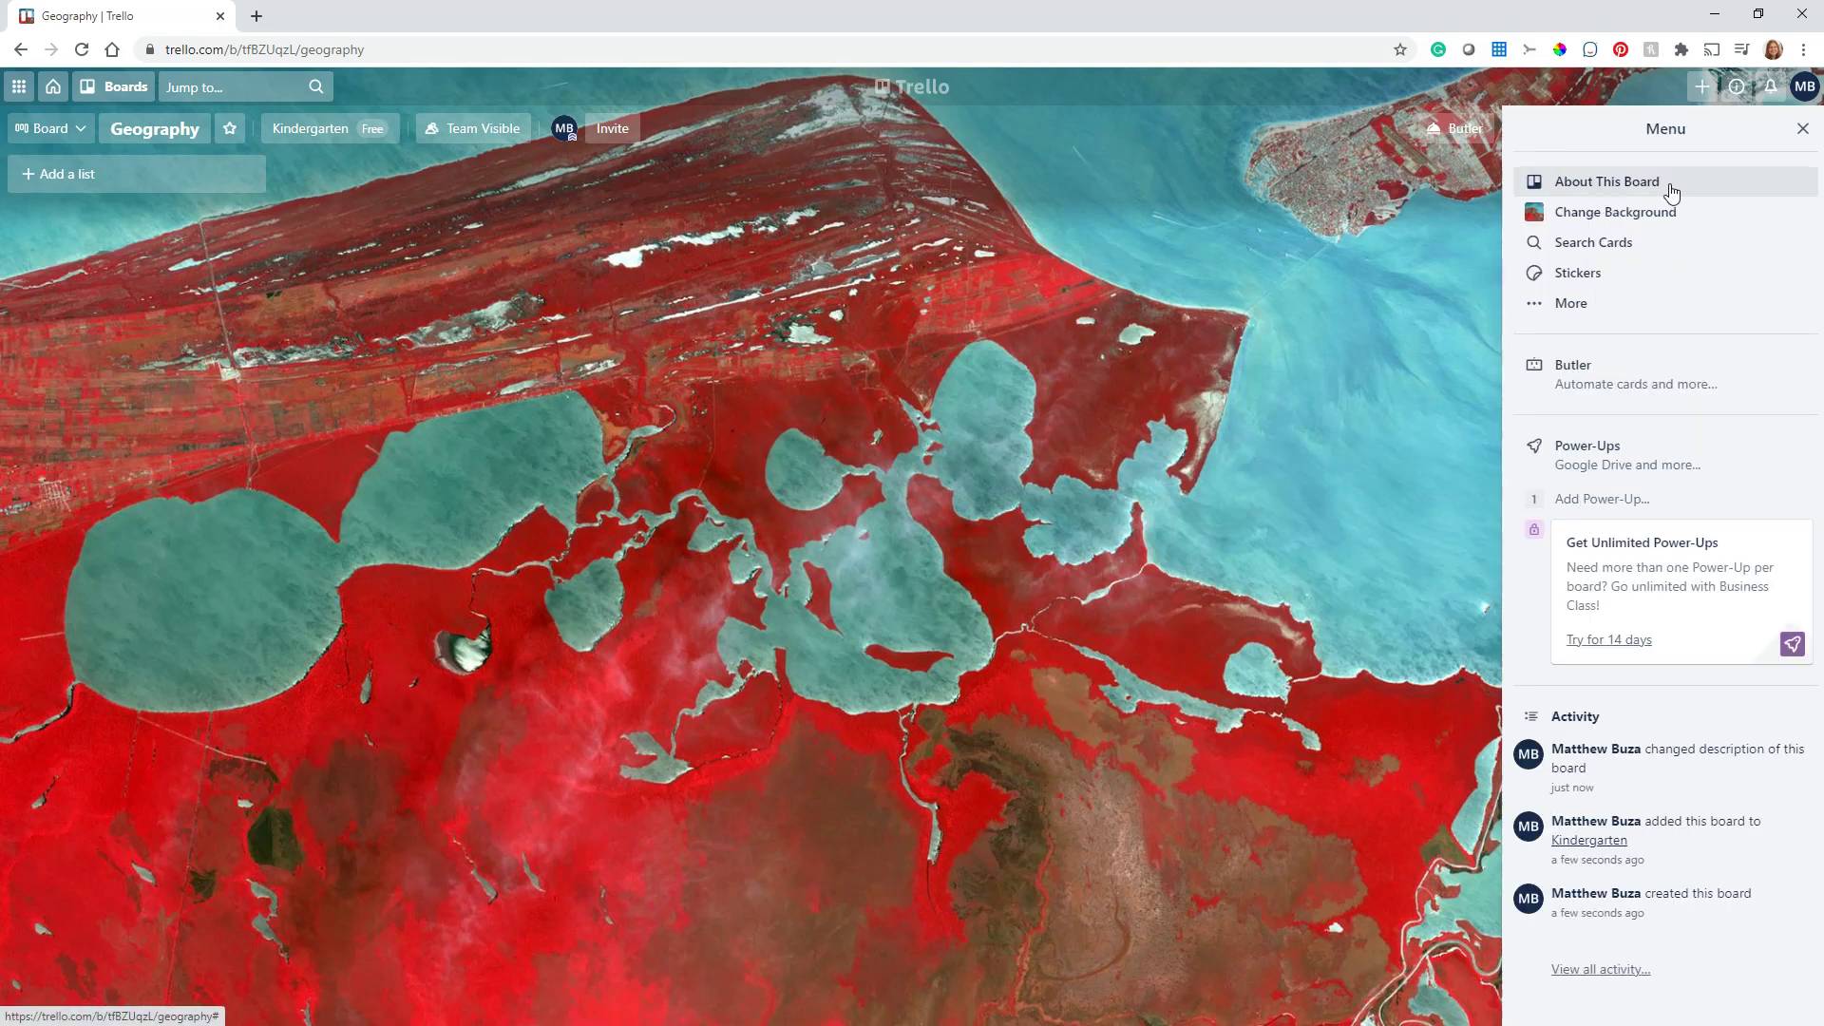
Step: Replace the satellite photo background with plain blue
click(1631, 219)
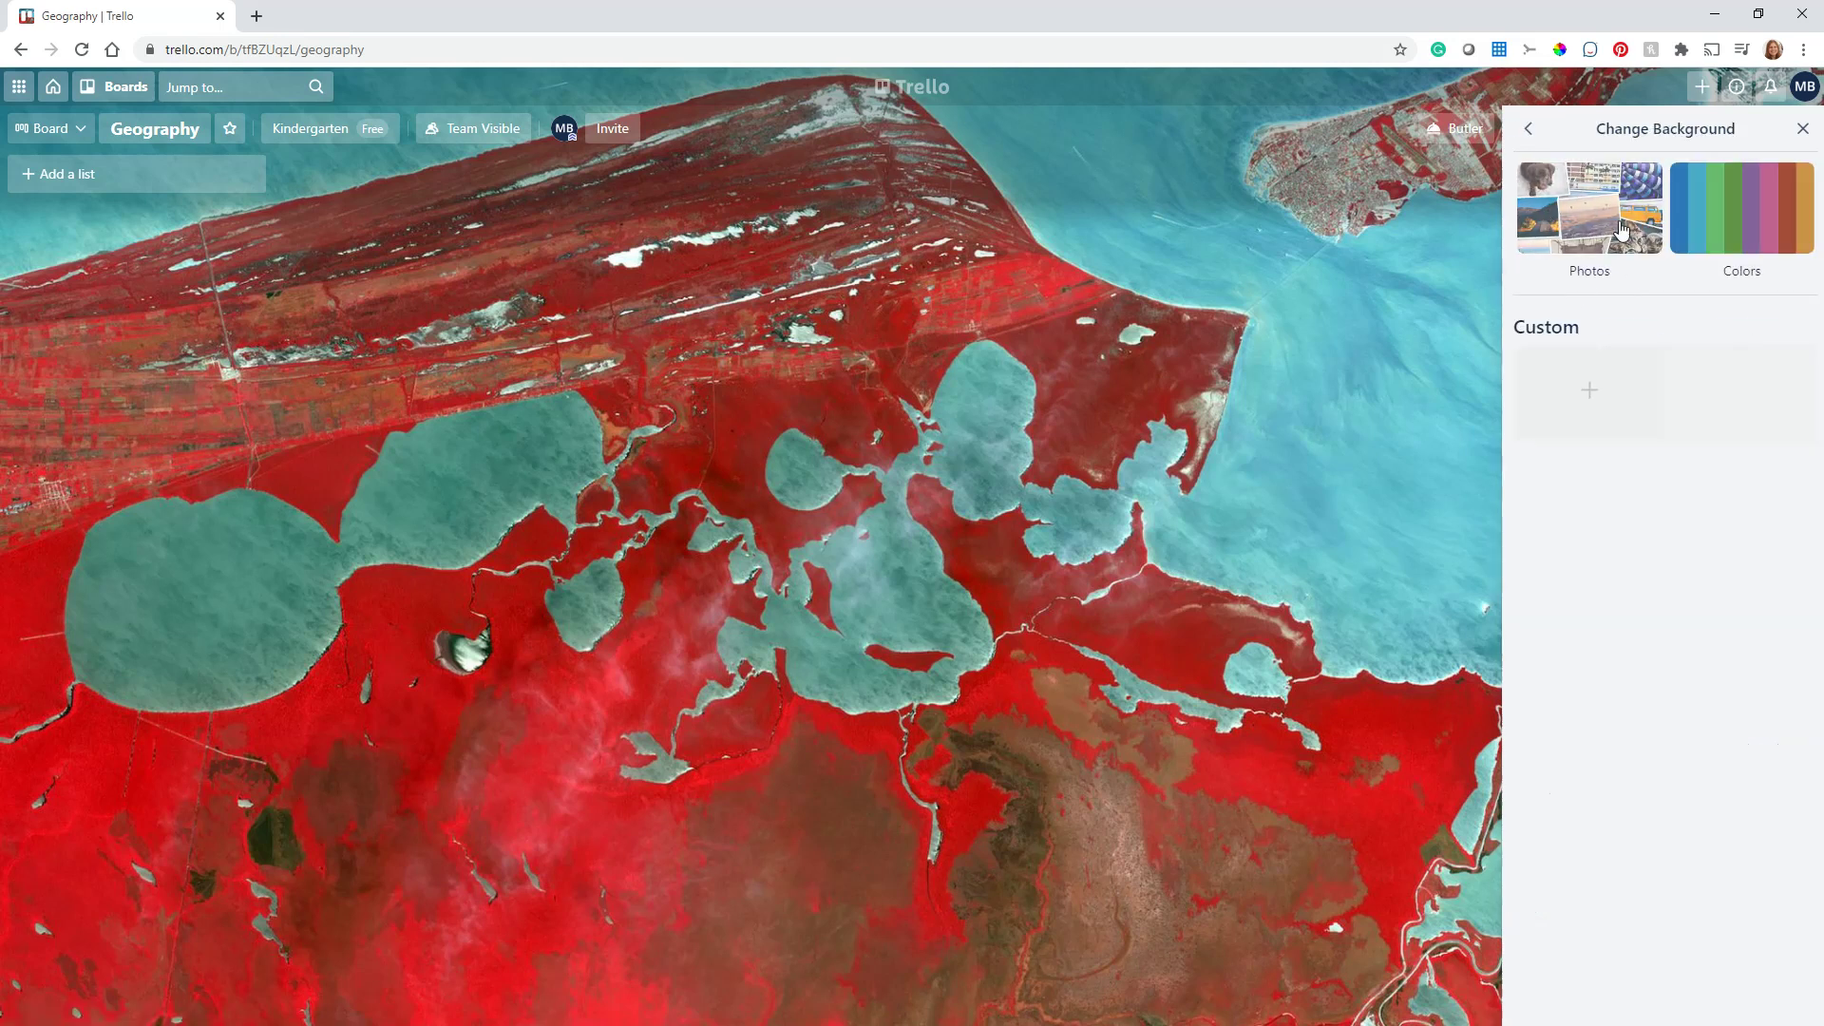
click(1702, 226)
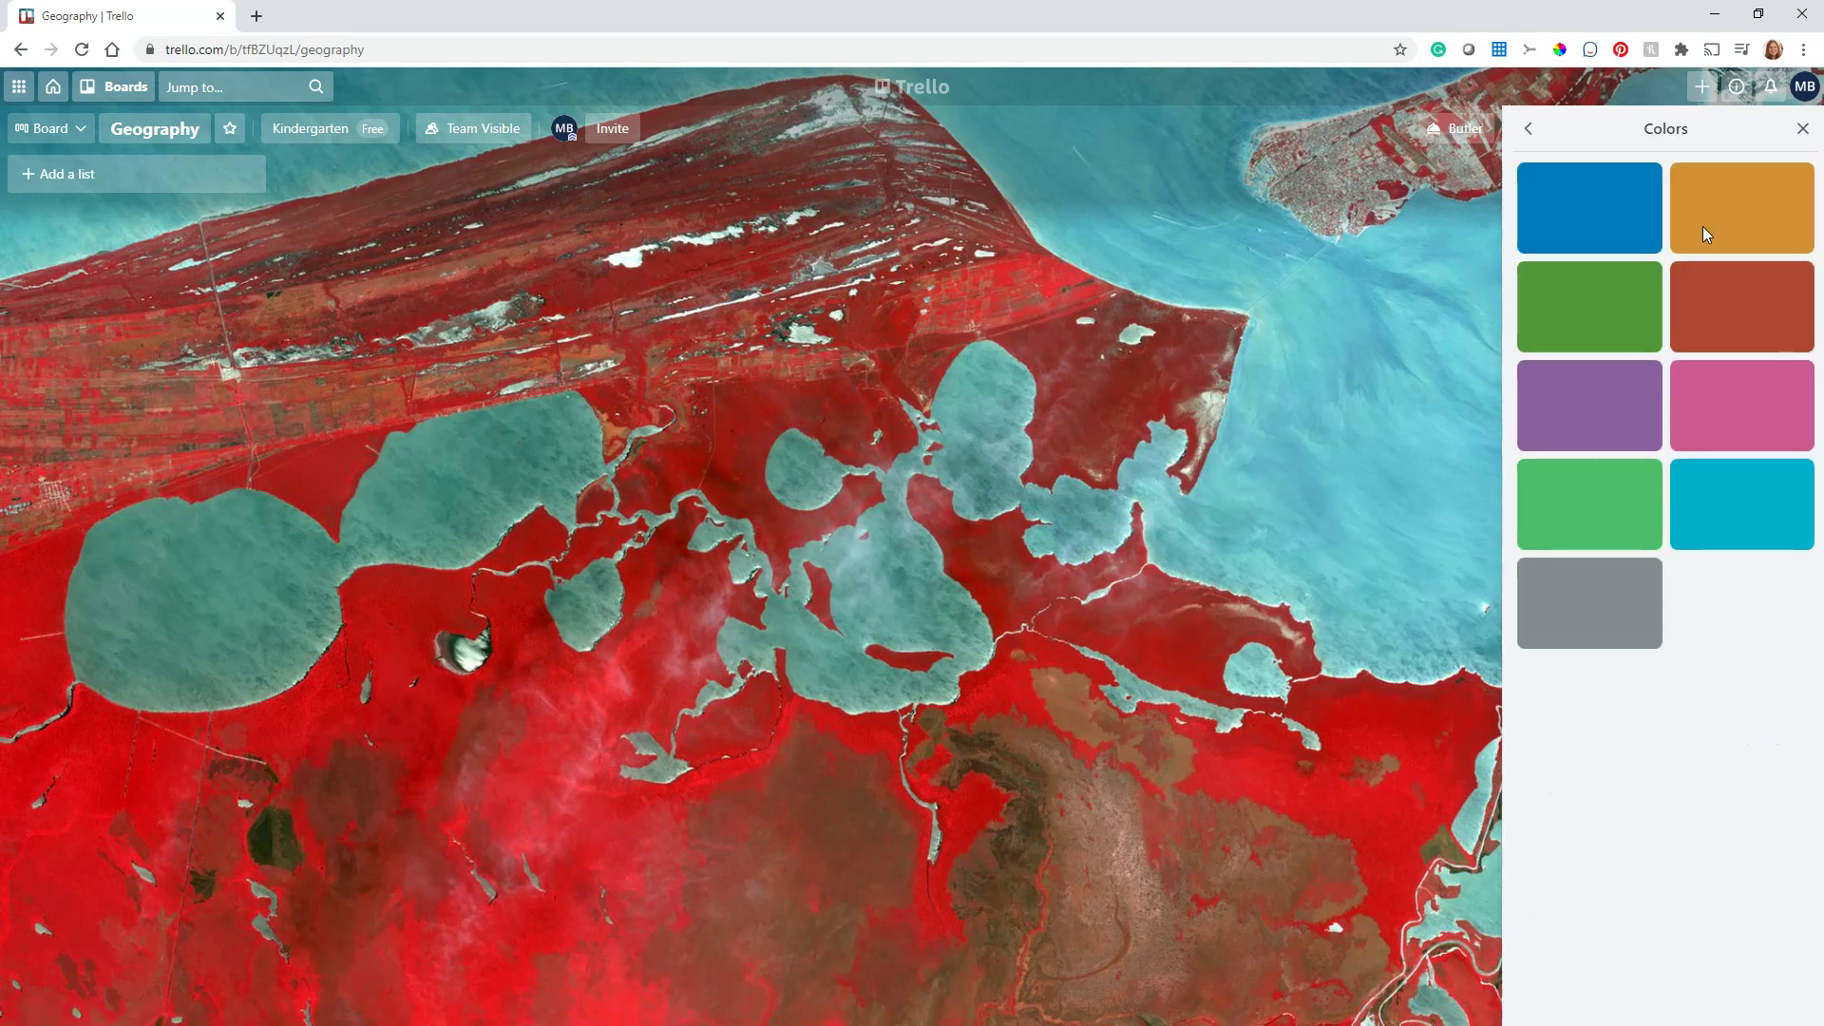
click(1606, 222)
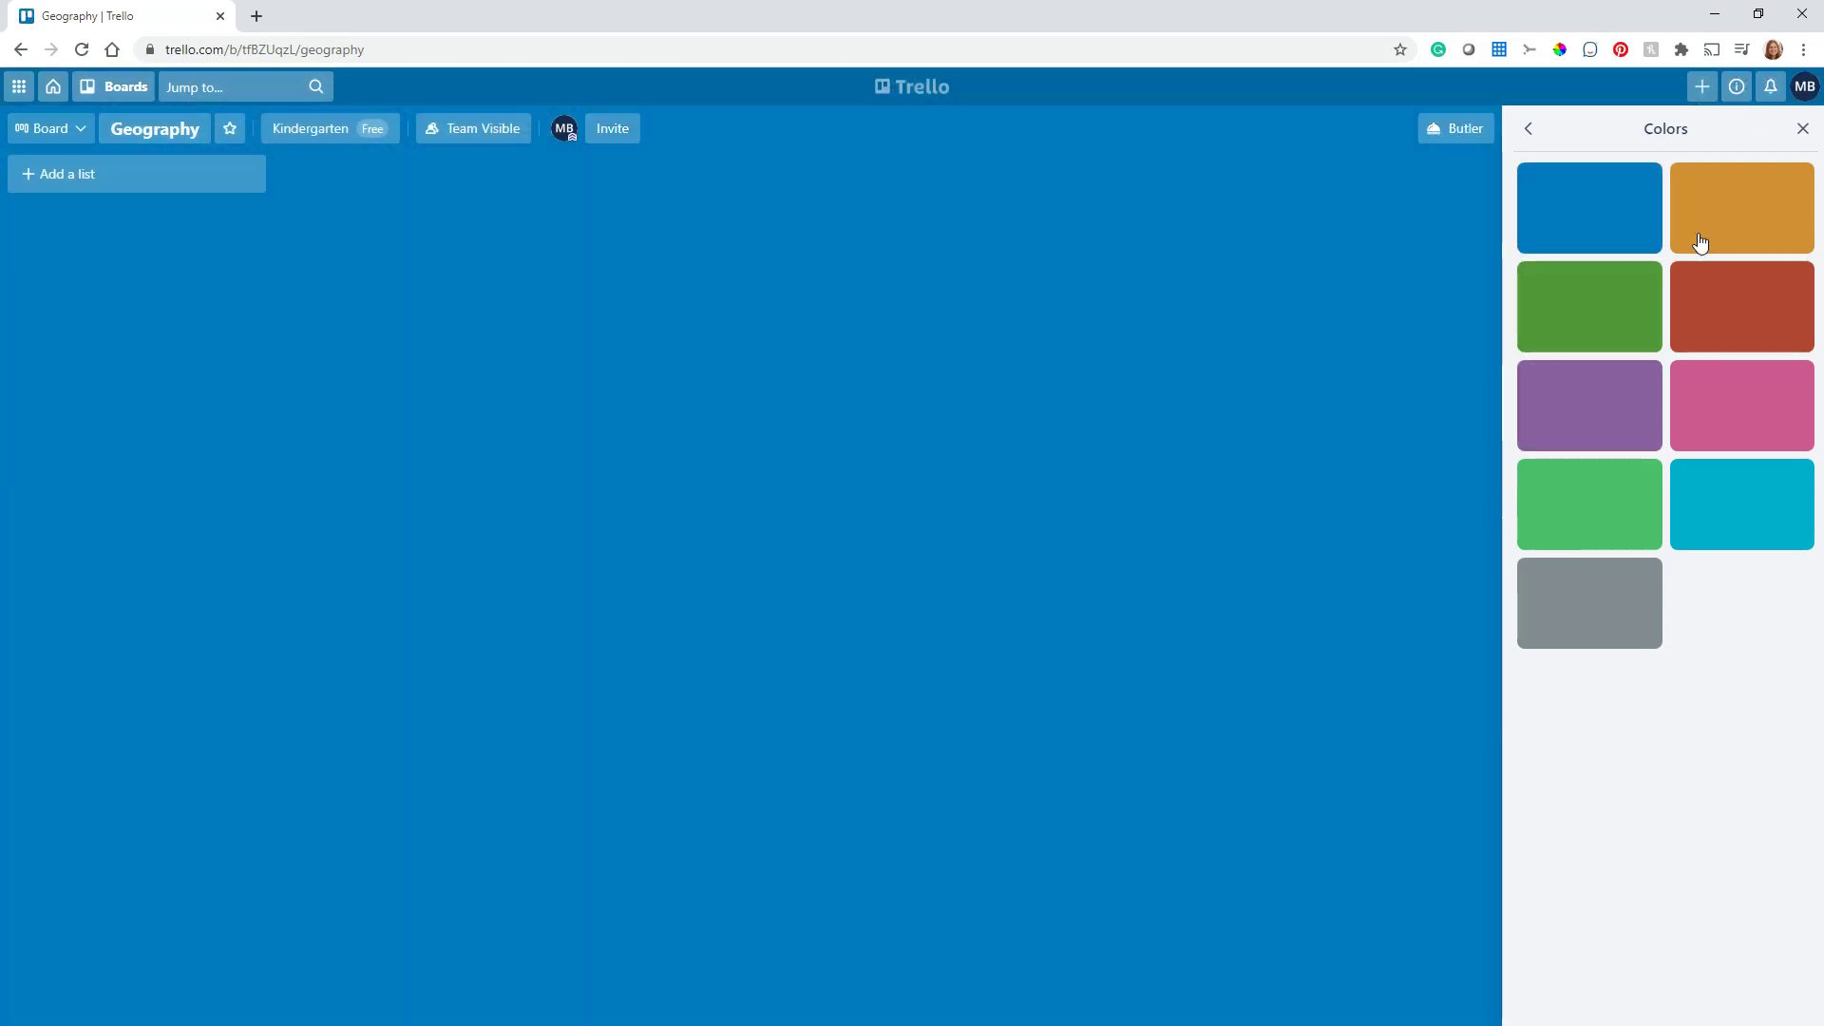
click(1529, 129)
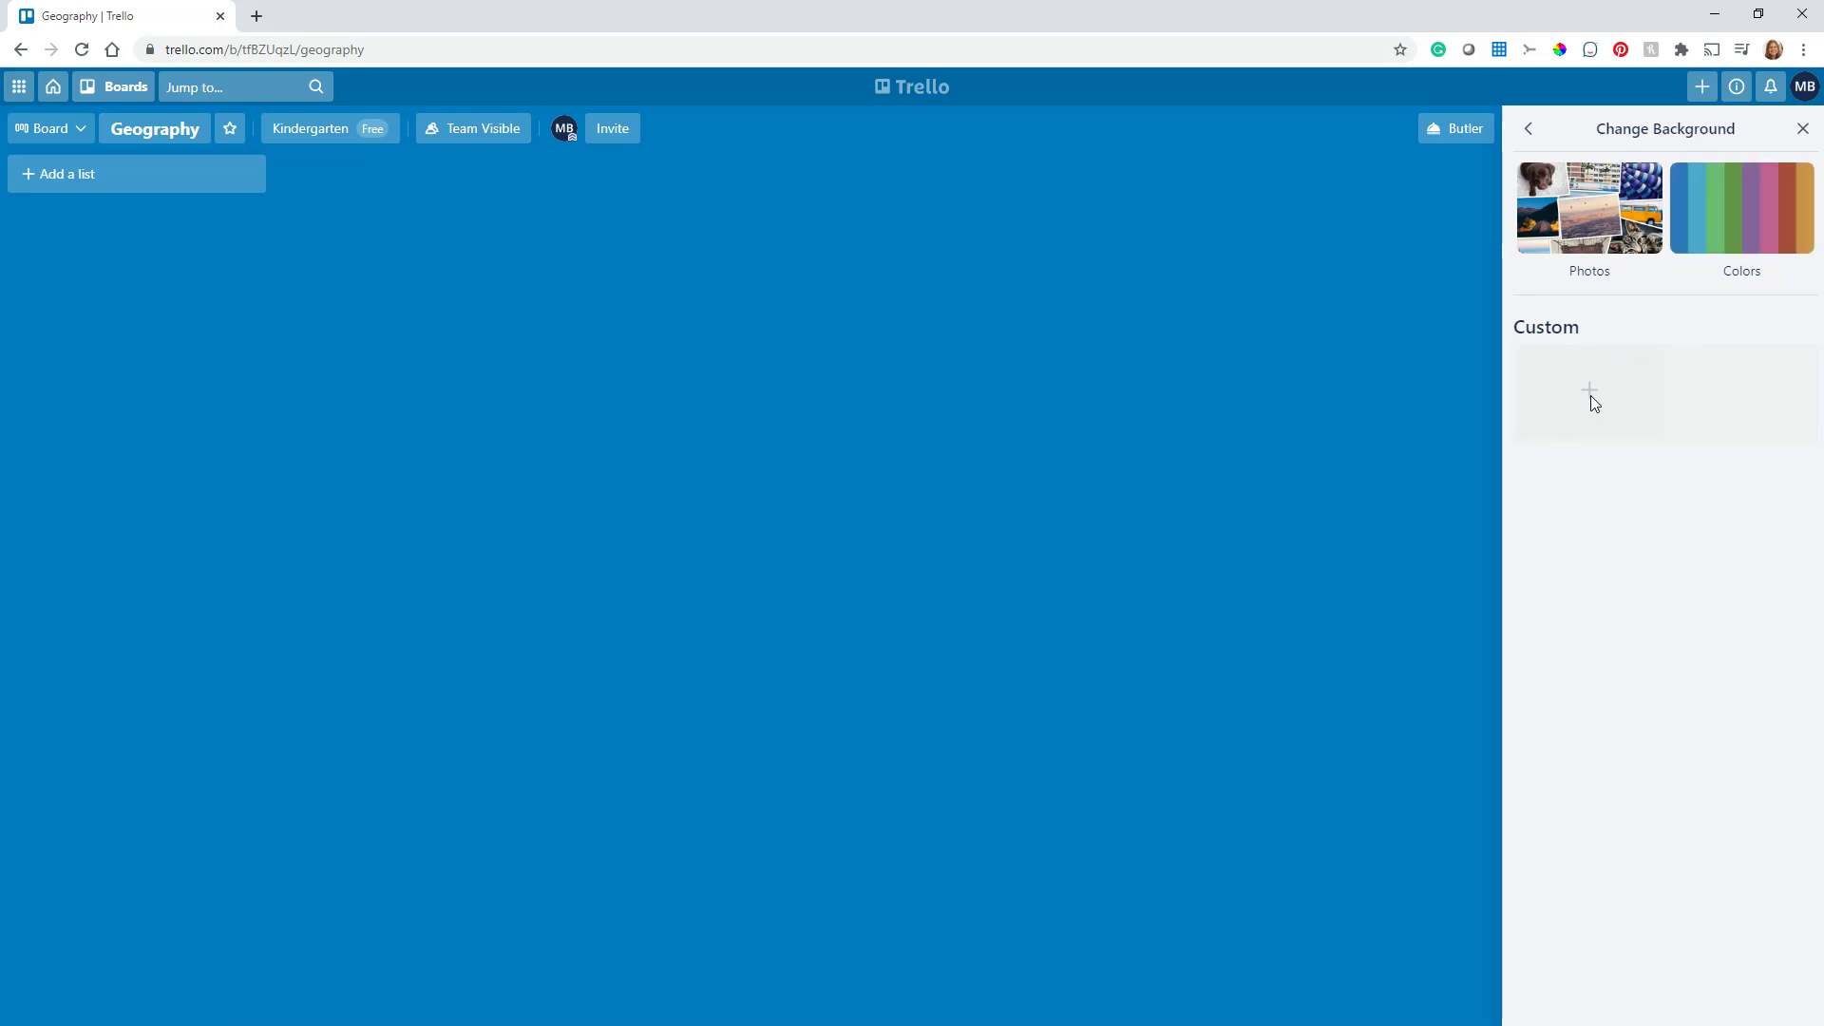
click(1531, 130)
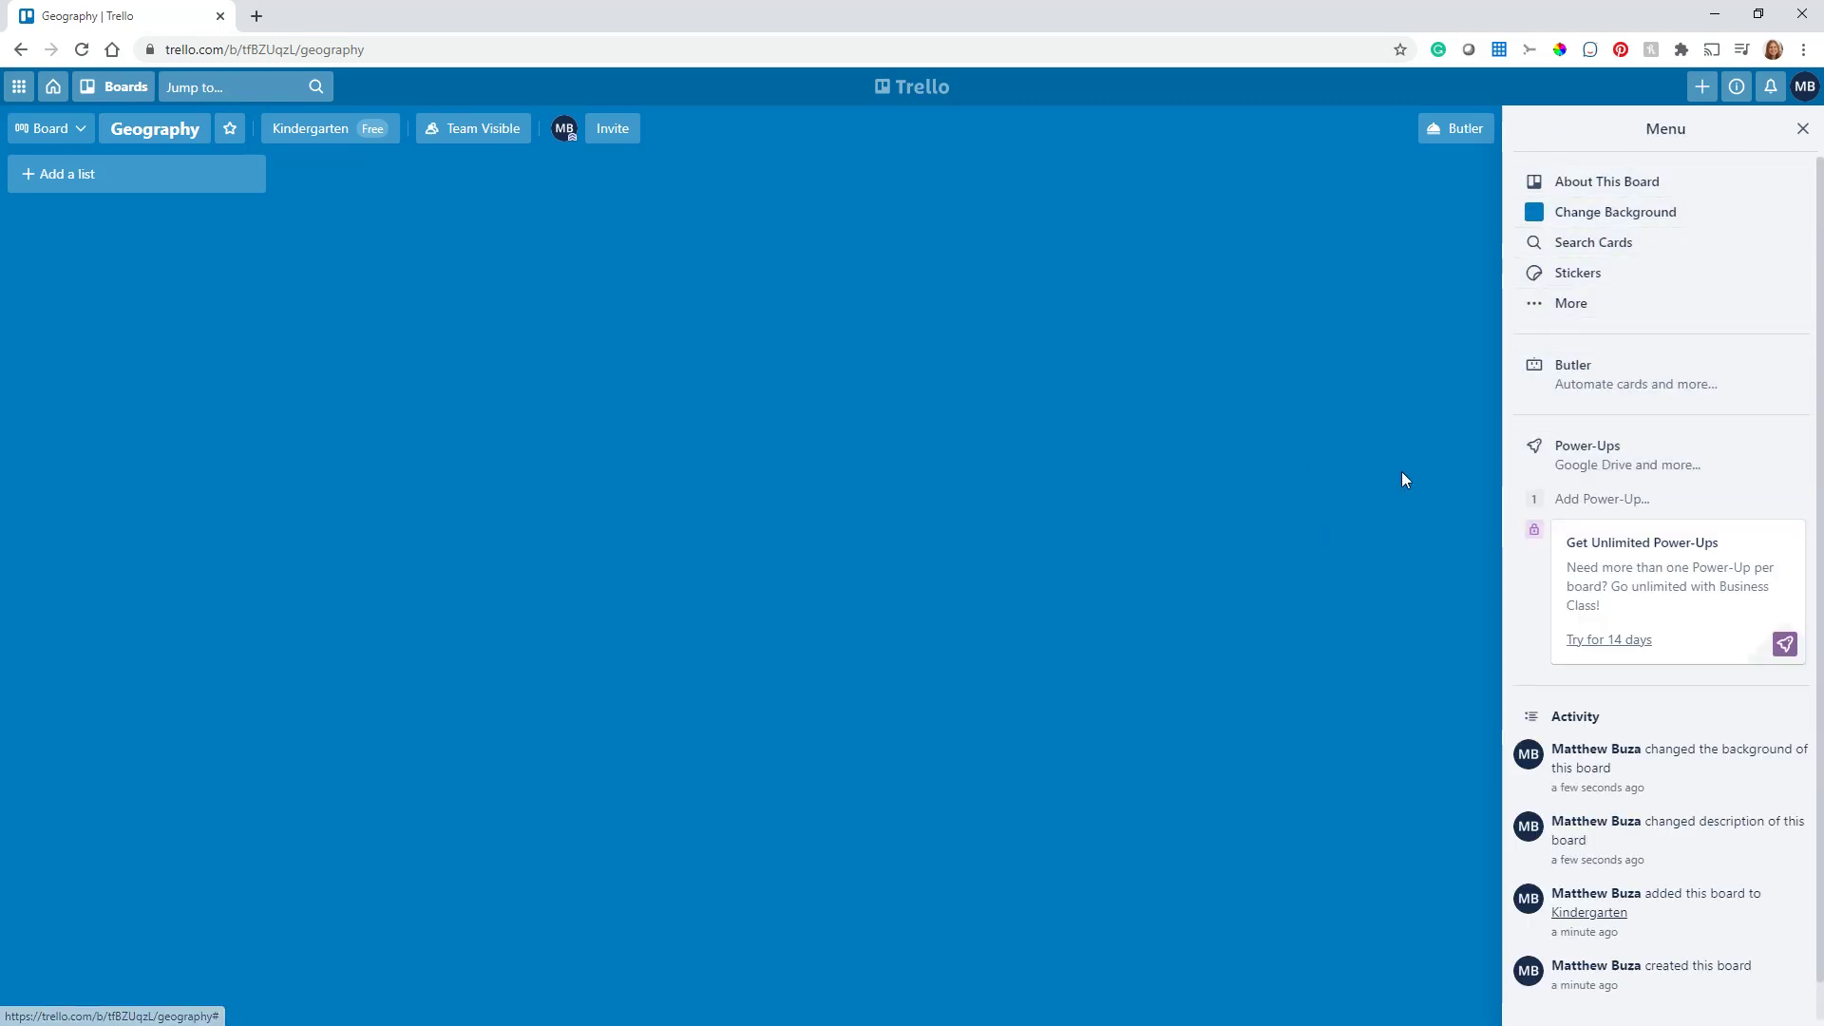
Step: Open the More panel in the Geography board's menu
click(1565, 304)
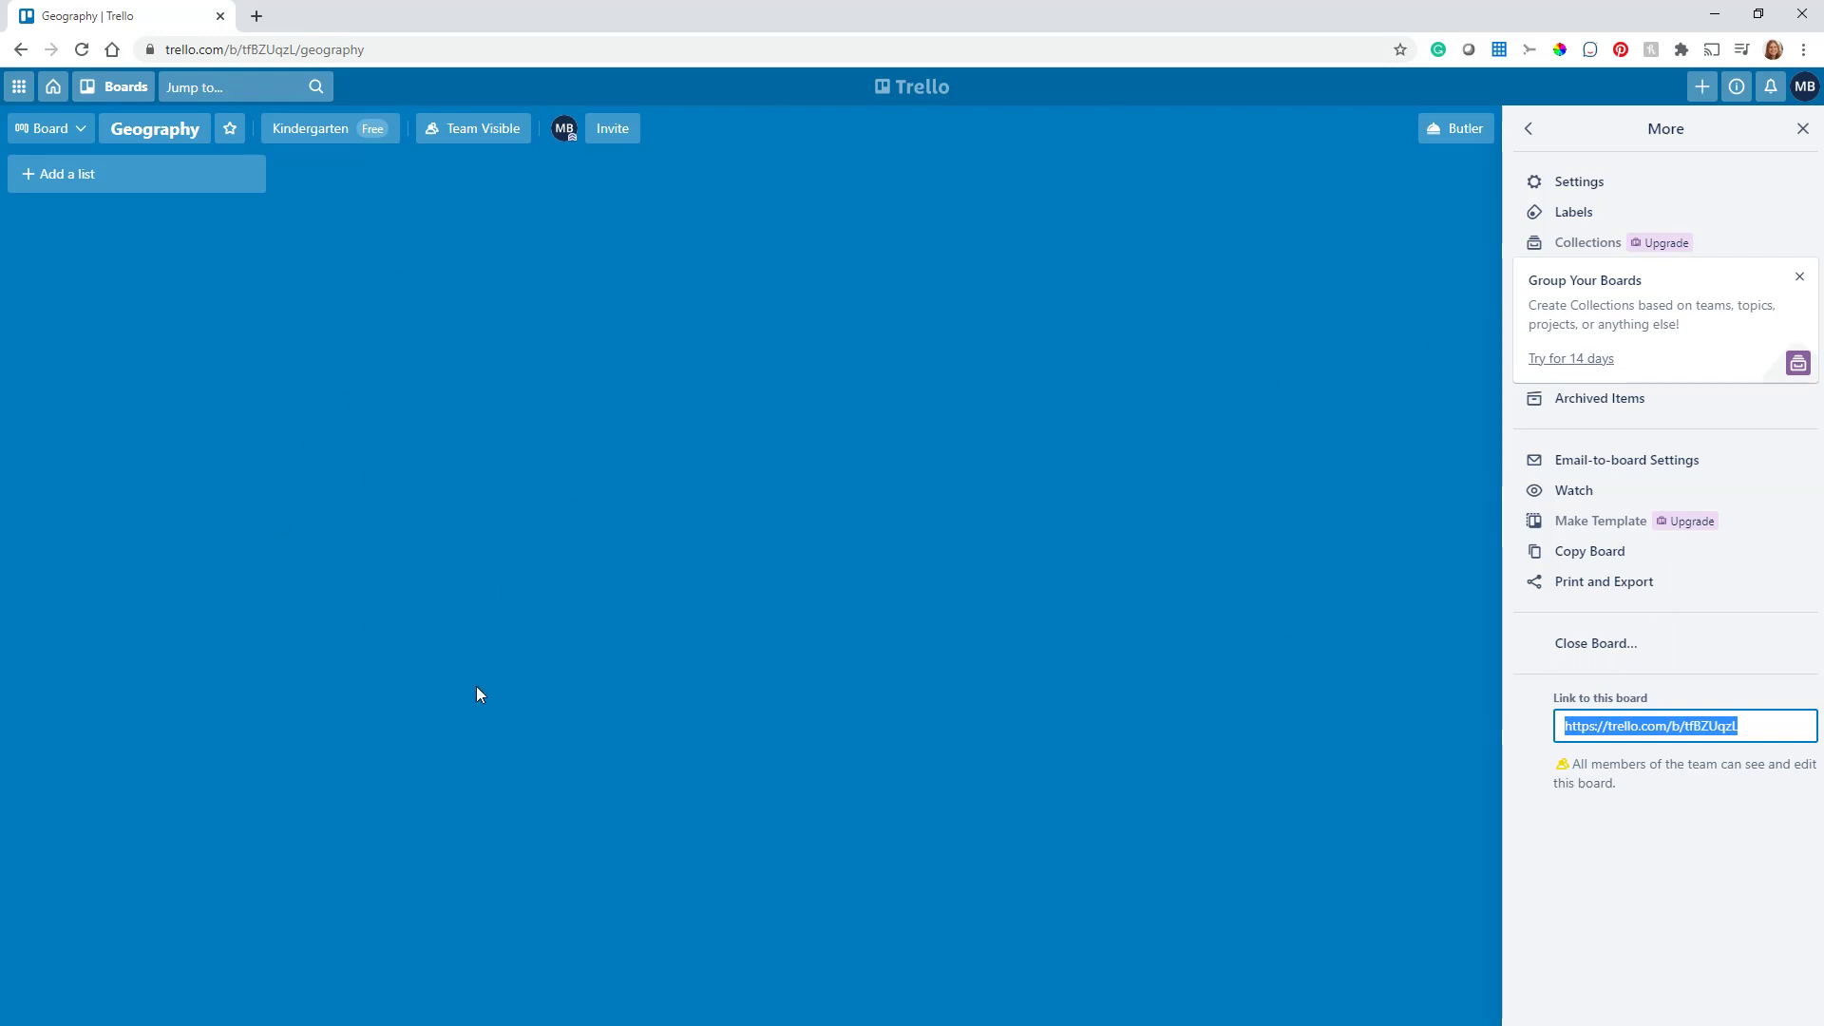
click(1592, 560)
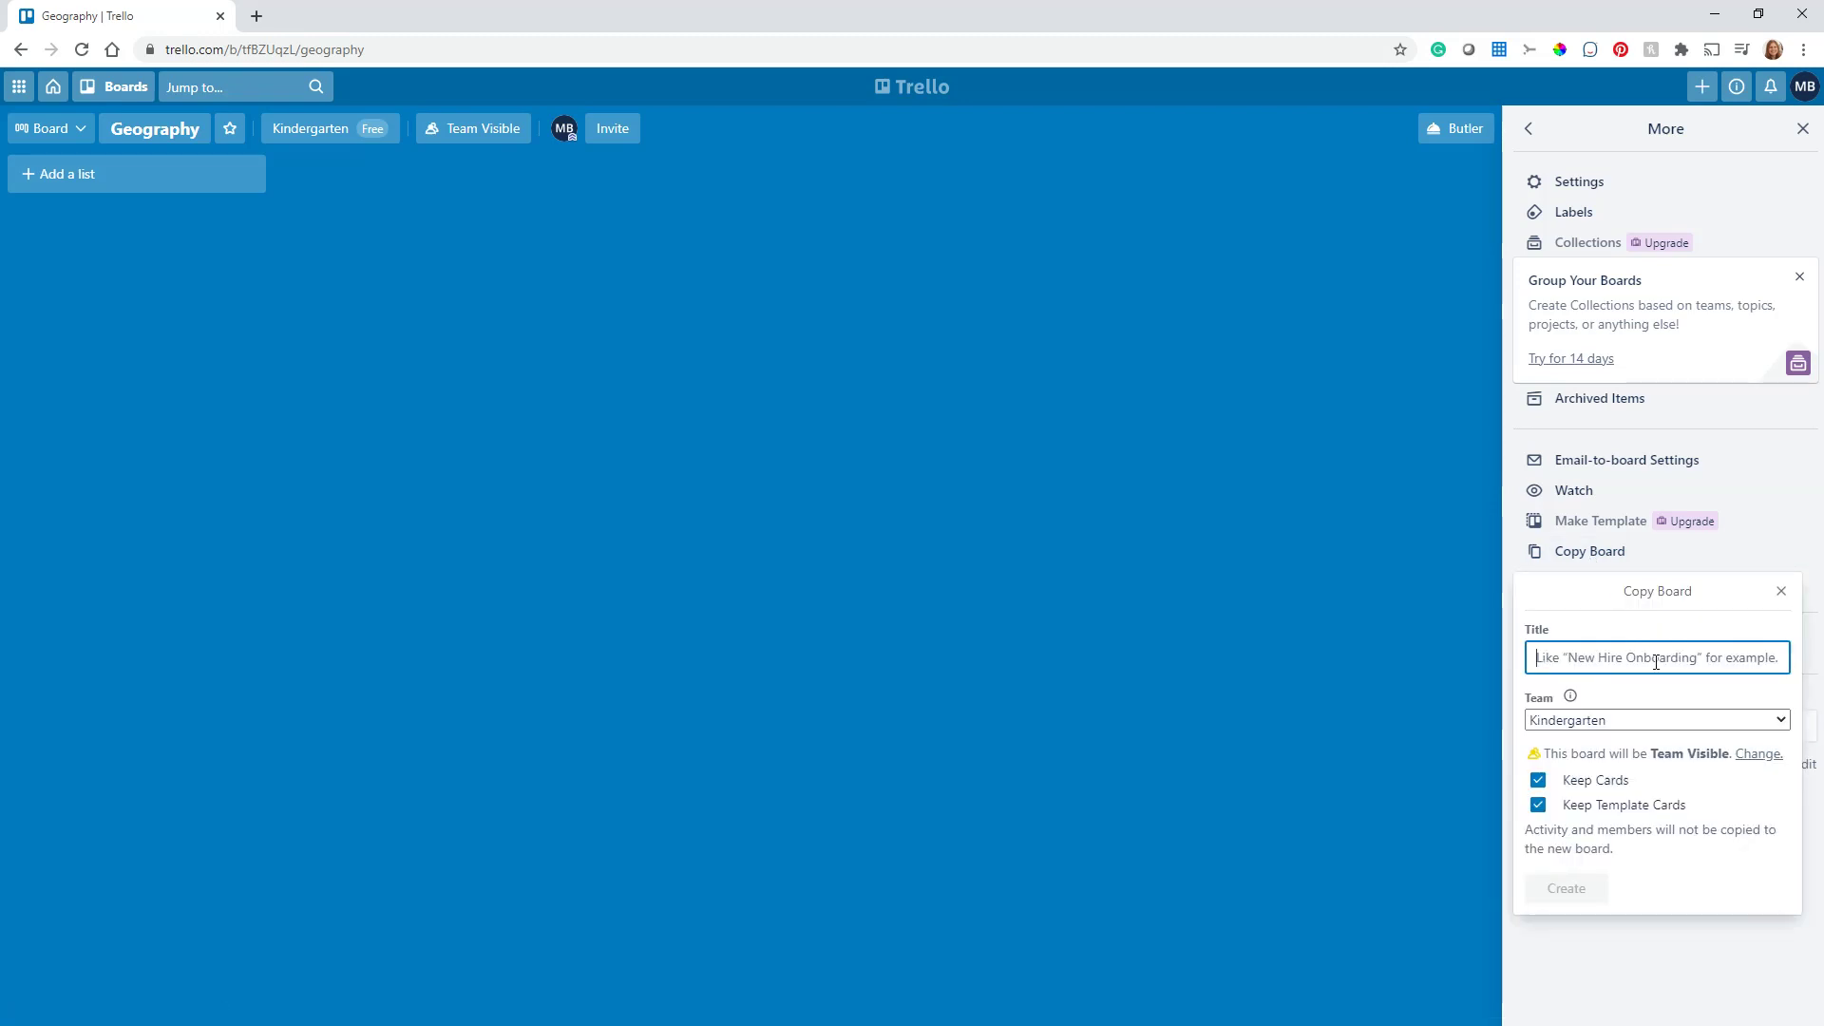
click(1612, 724)
click(1661, 726)
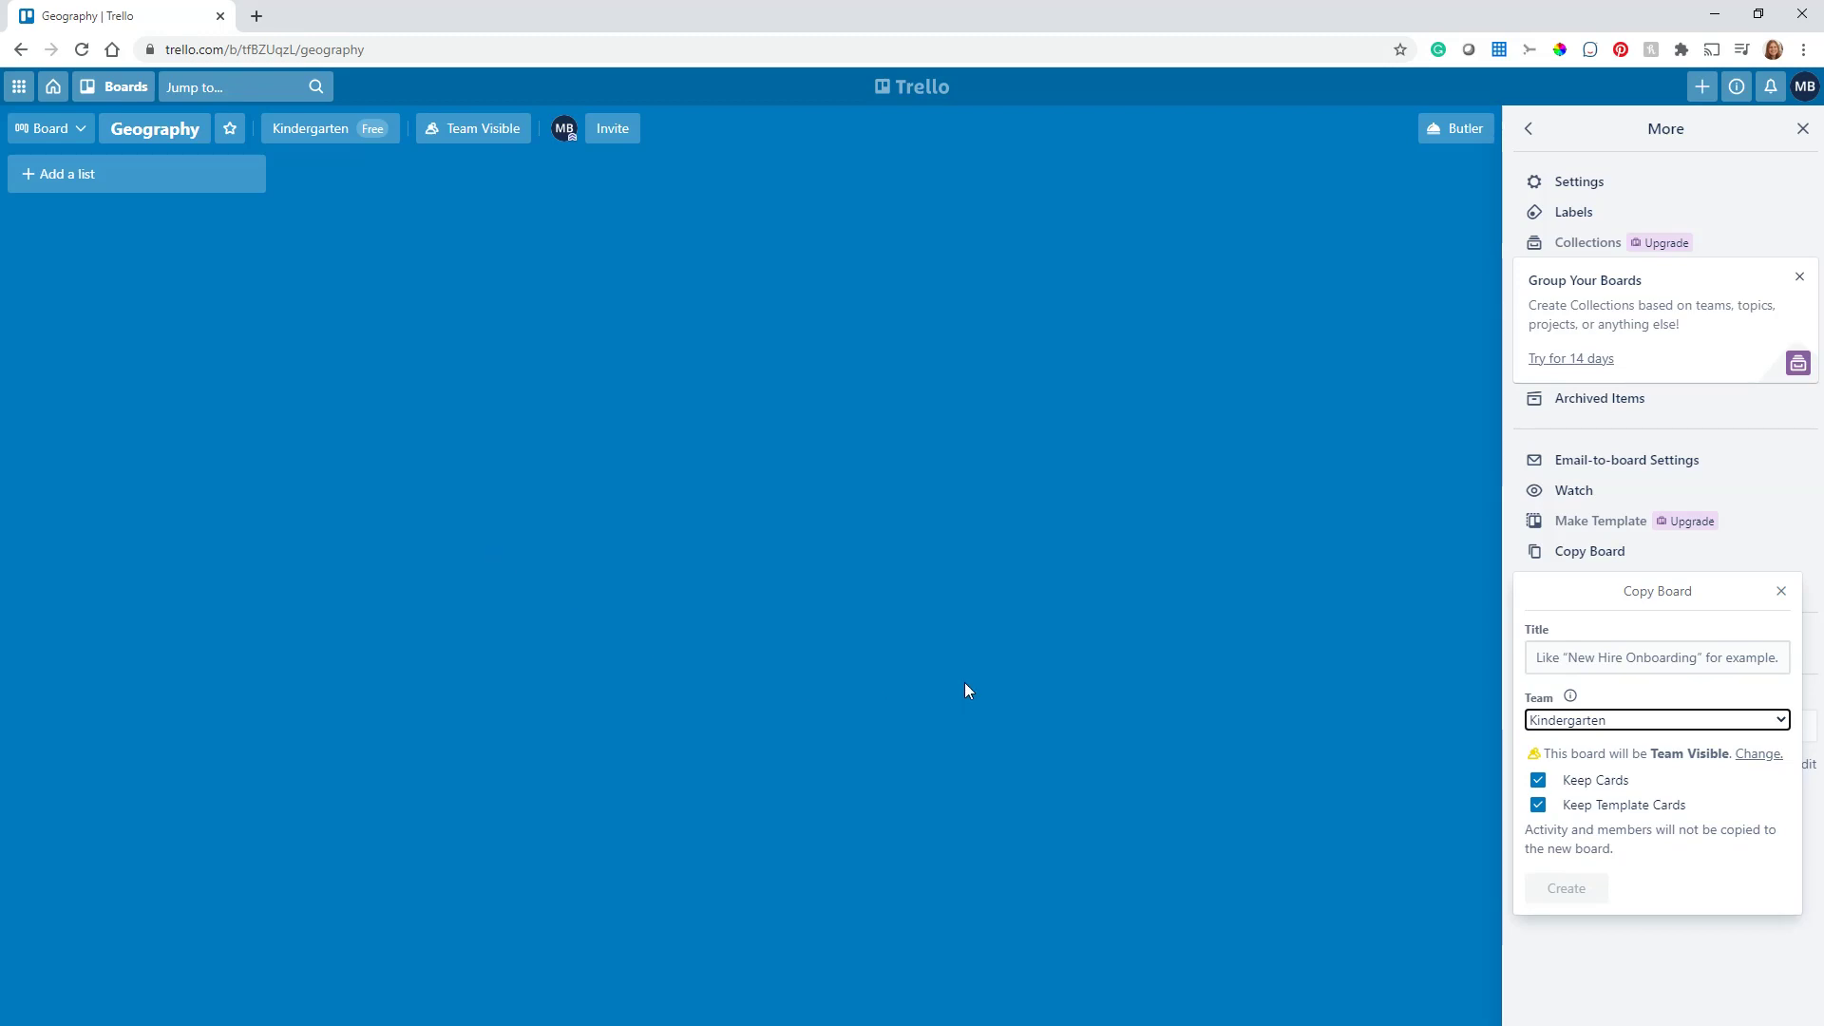
click(1653, 655)
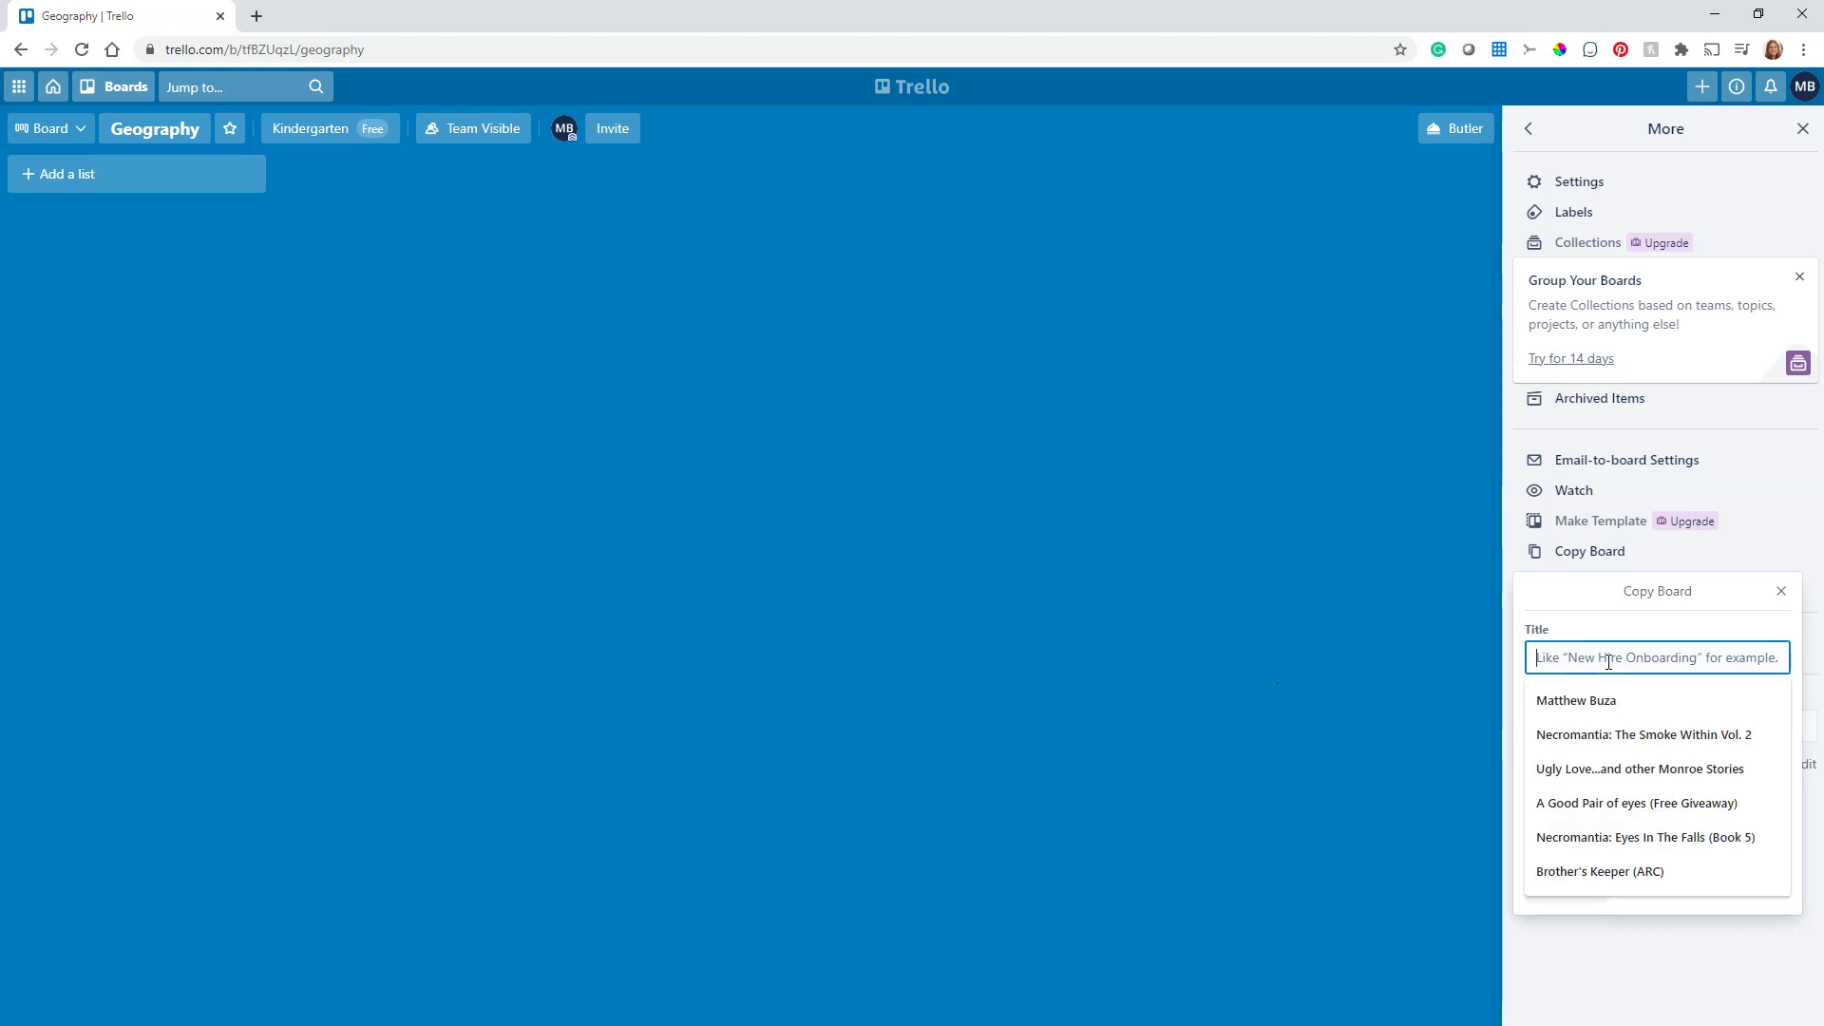
click(1663, 646)
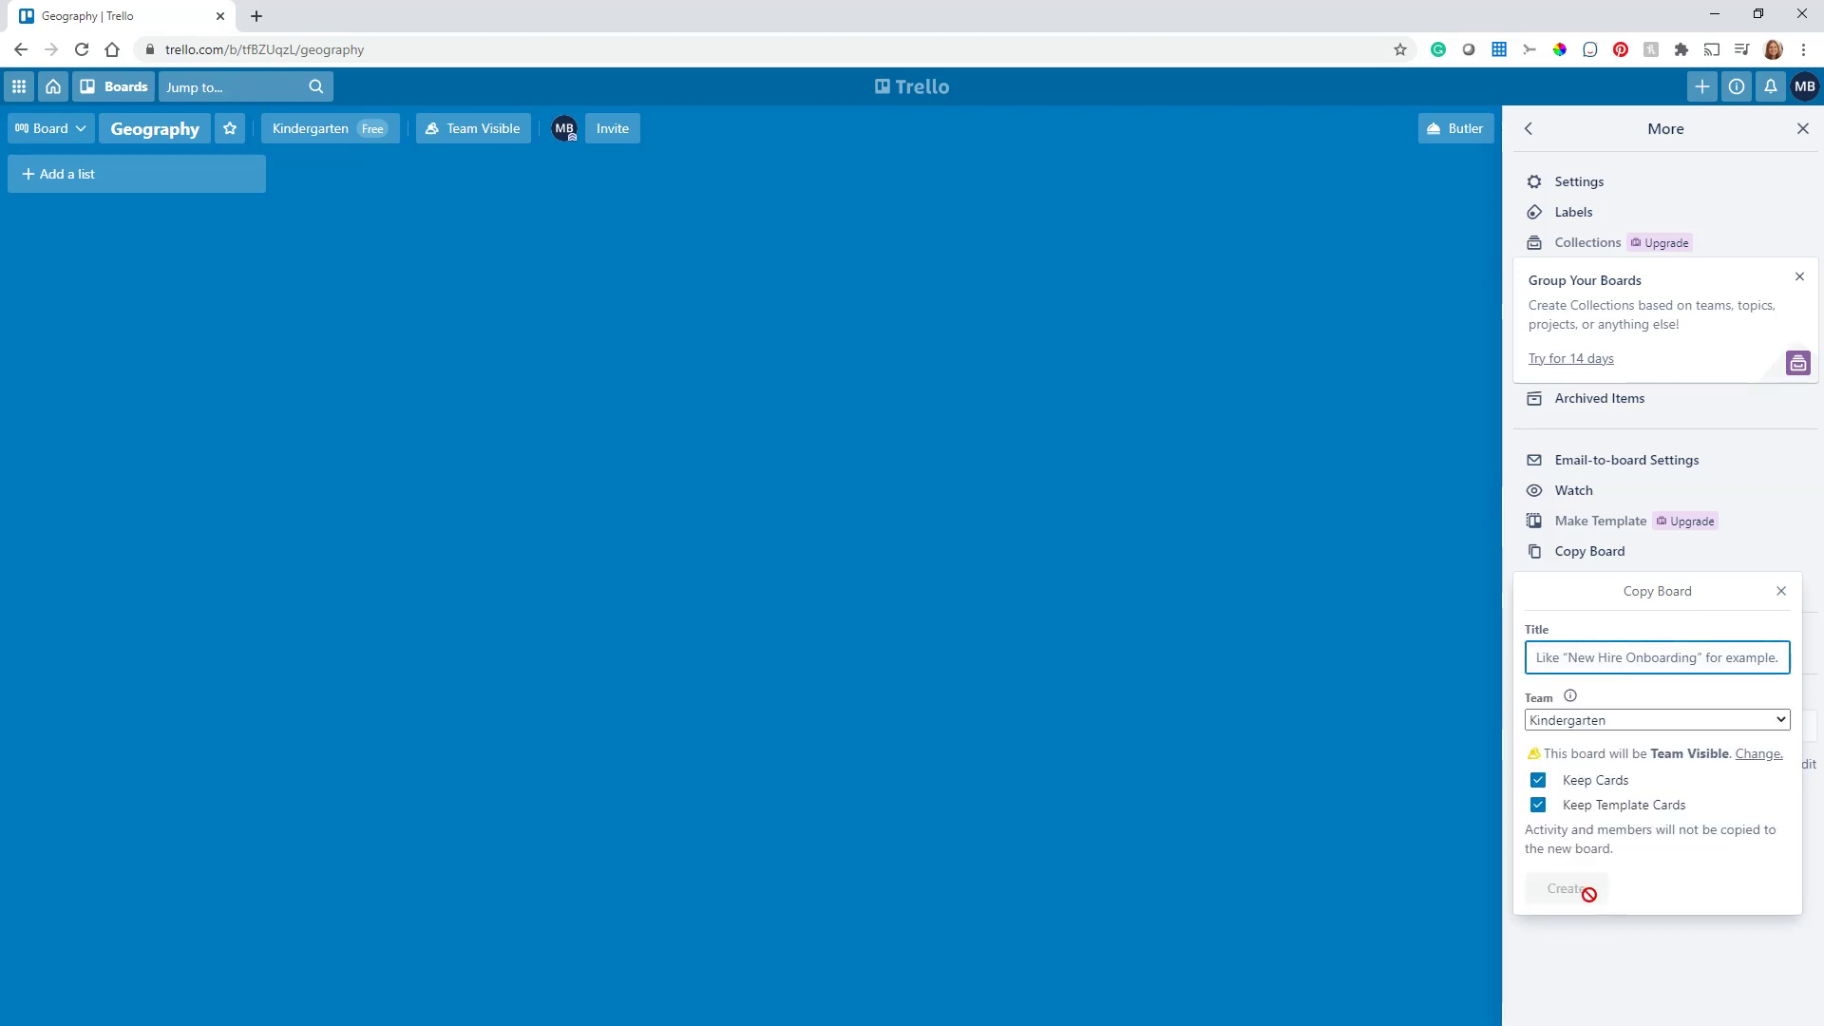
click(1780, 594)
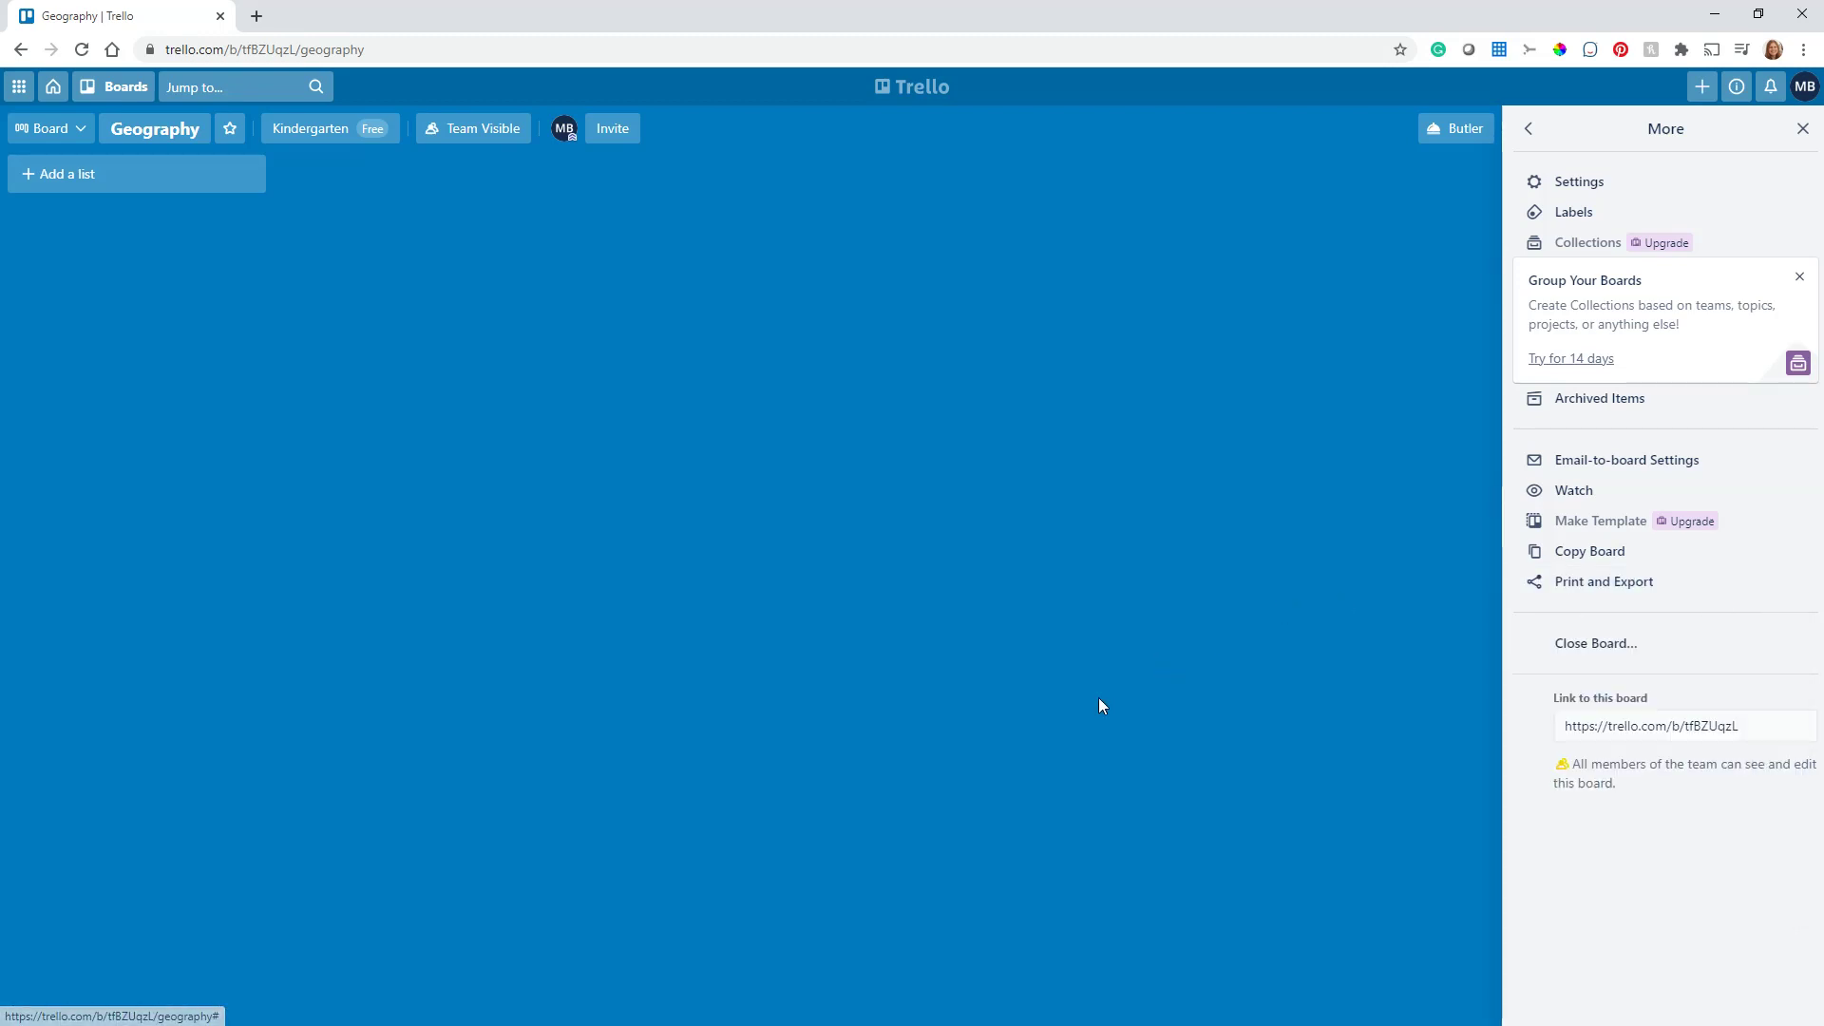
Step: Close the board's side menu, then open and dismiss the board view switcher
click(1802, 130)
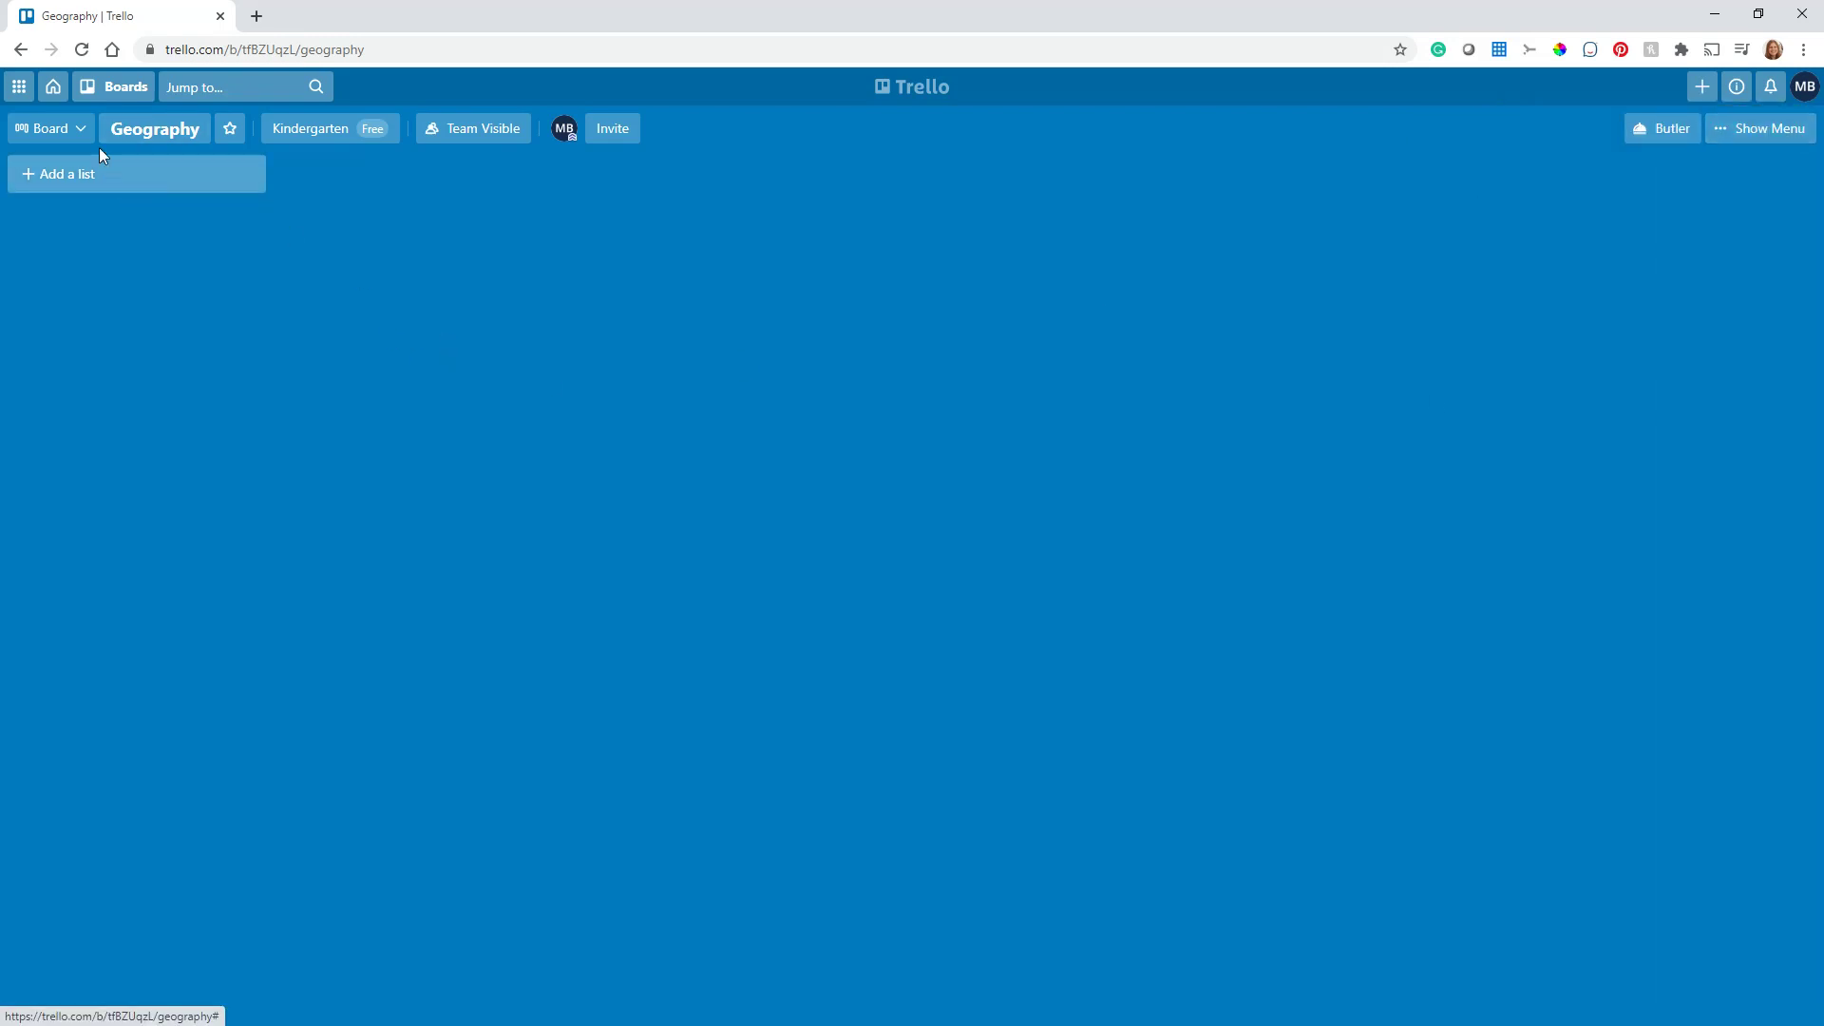
click(76, 132)
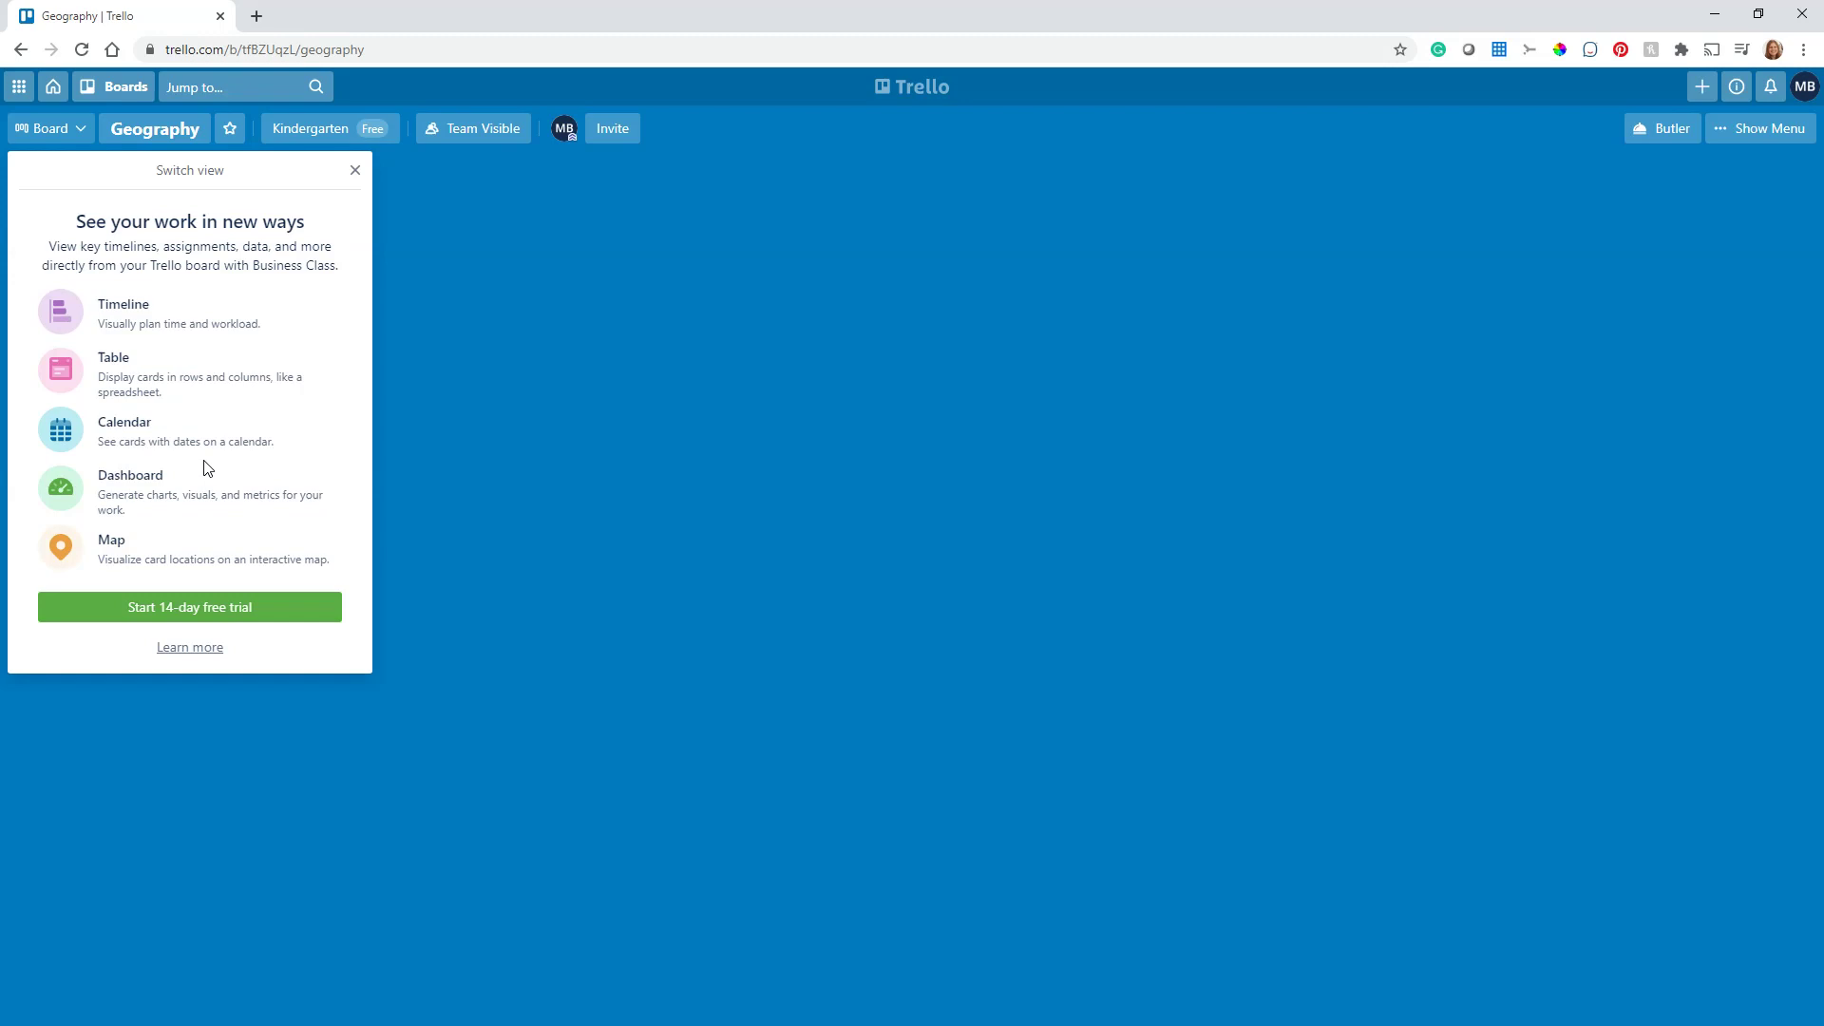
click(355, 172)
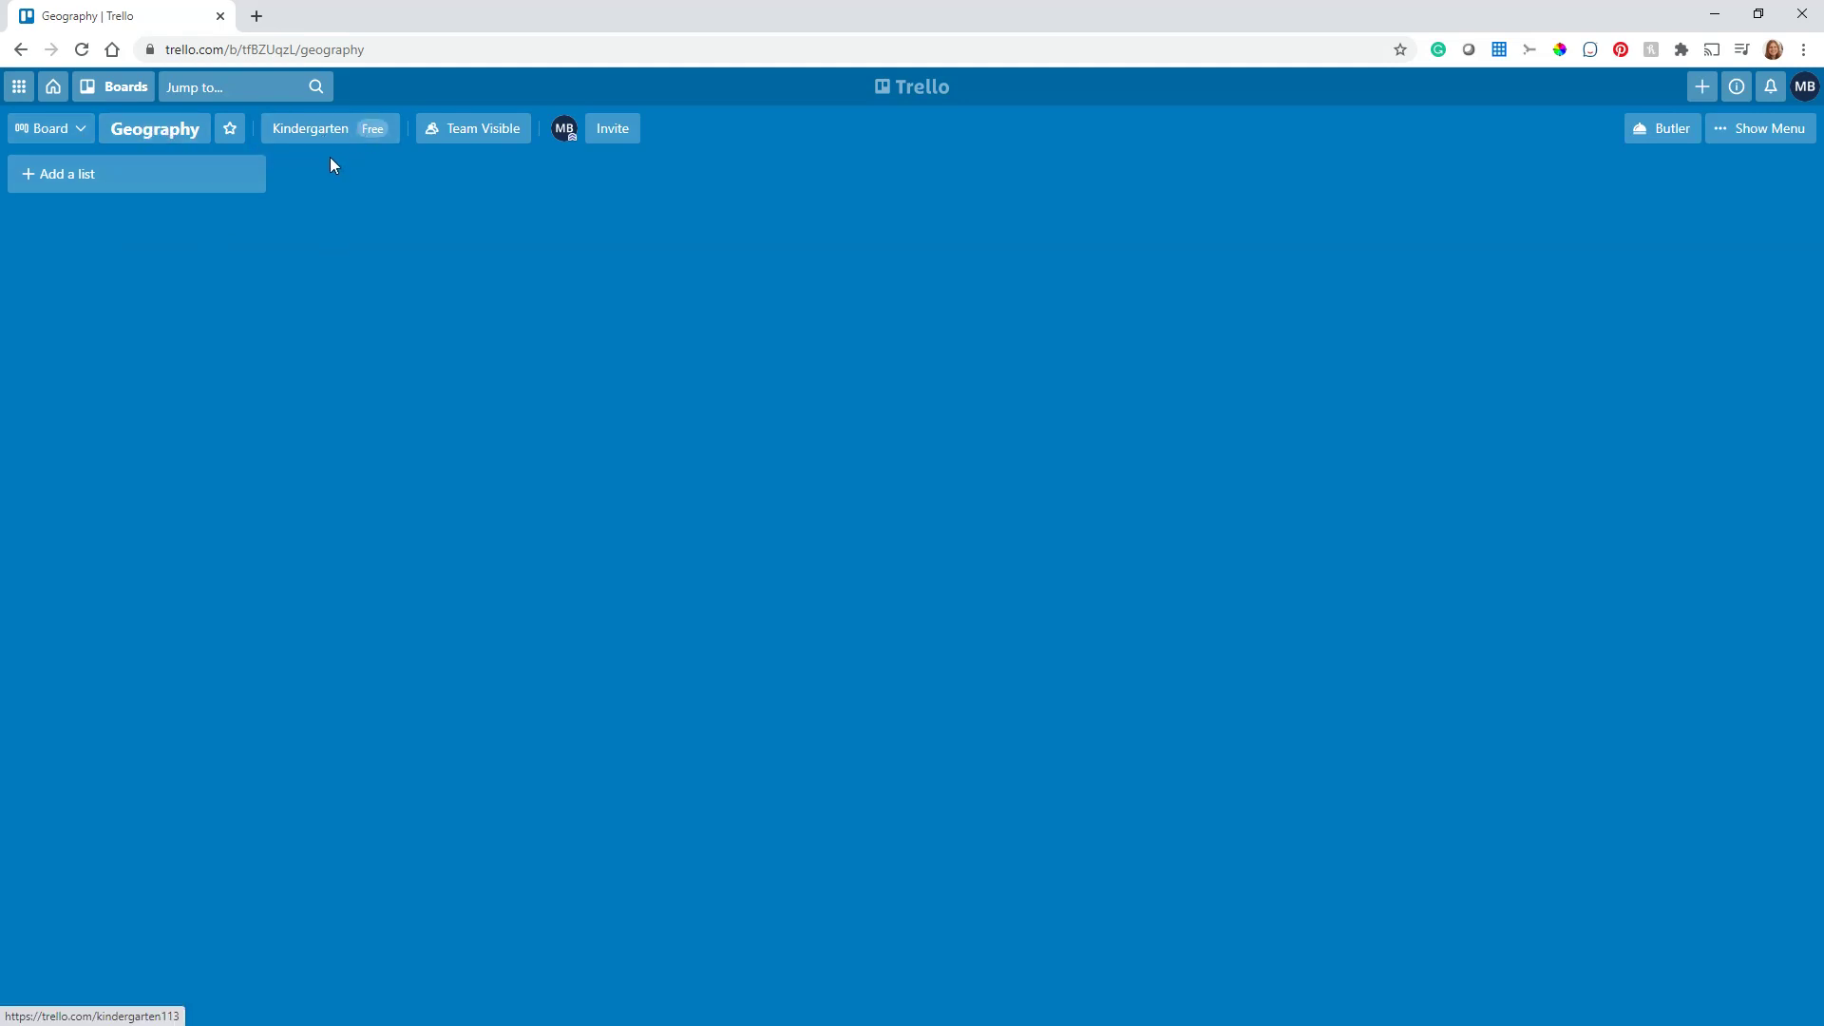
click(476, 141)
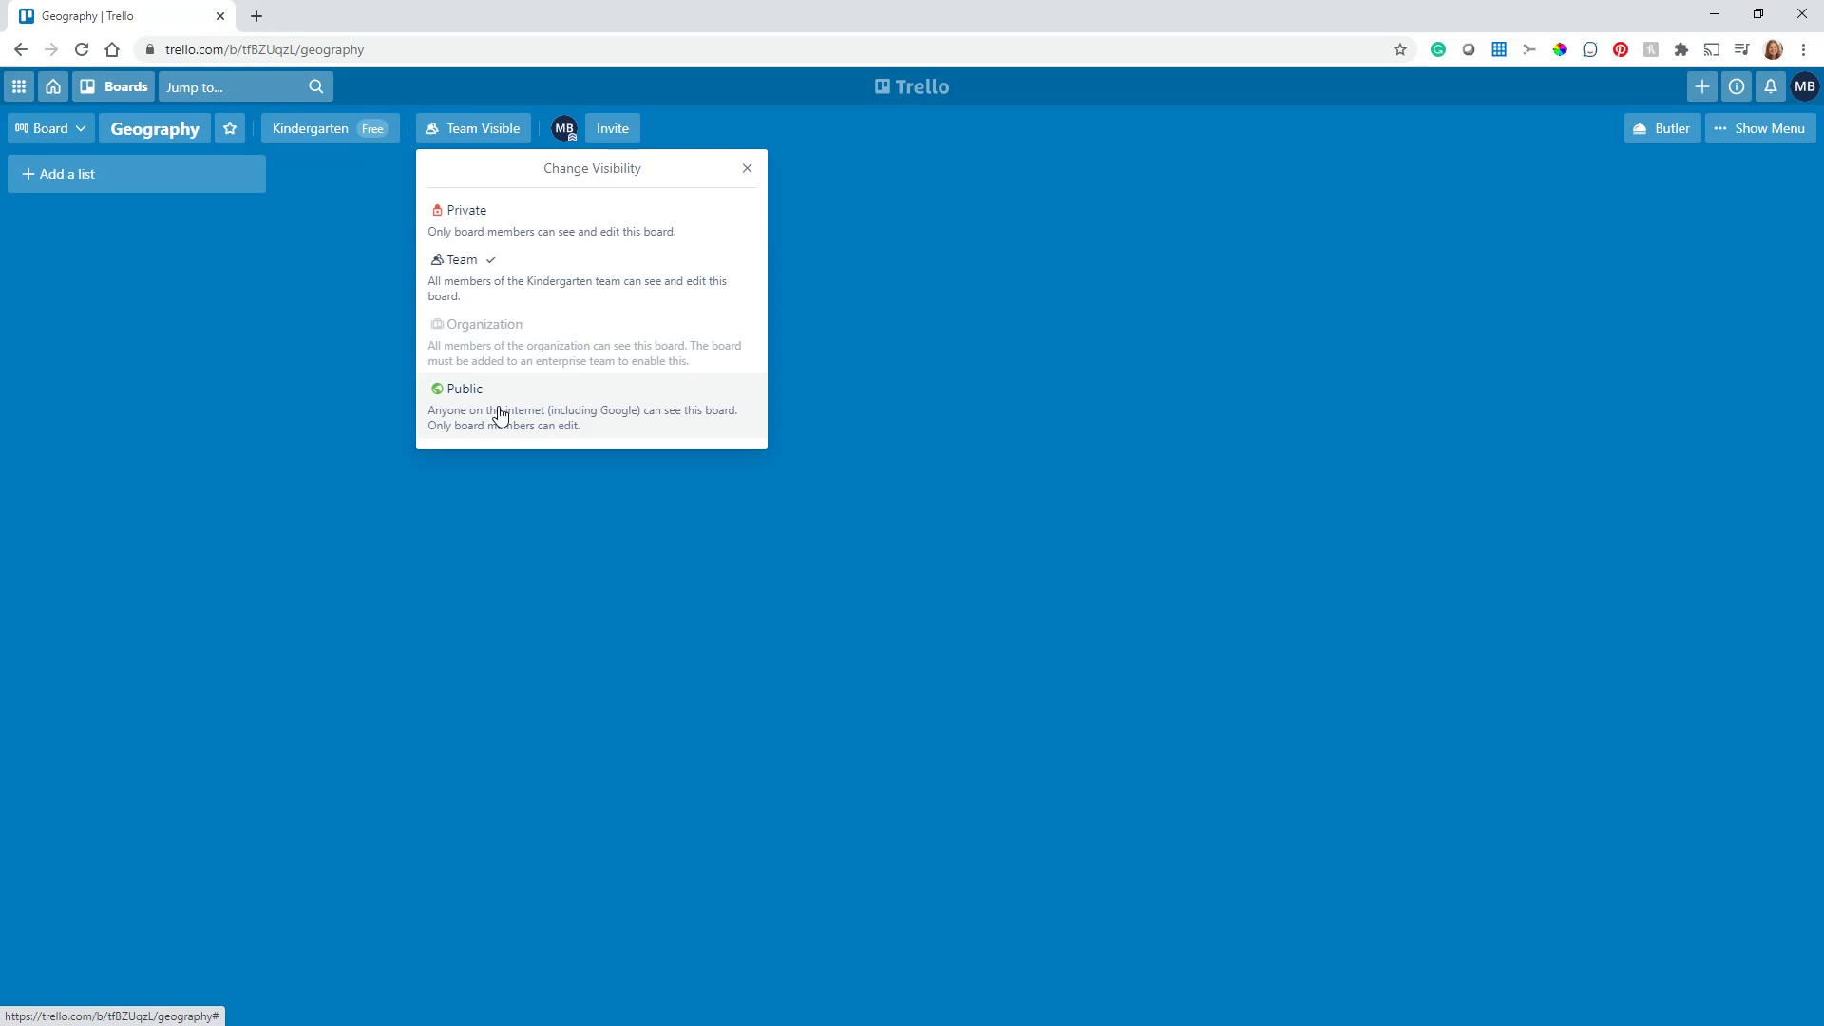
click(747, 169)
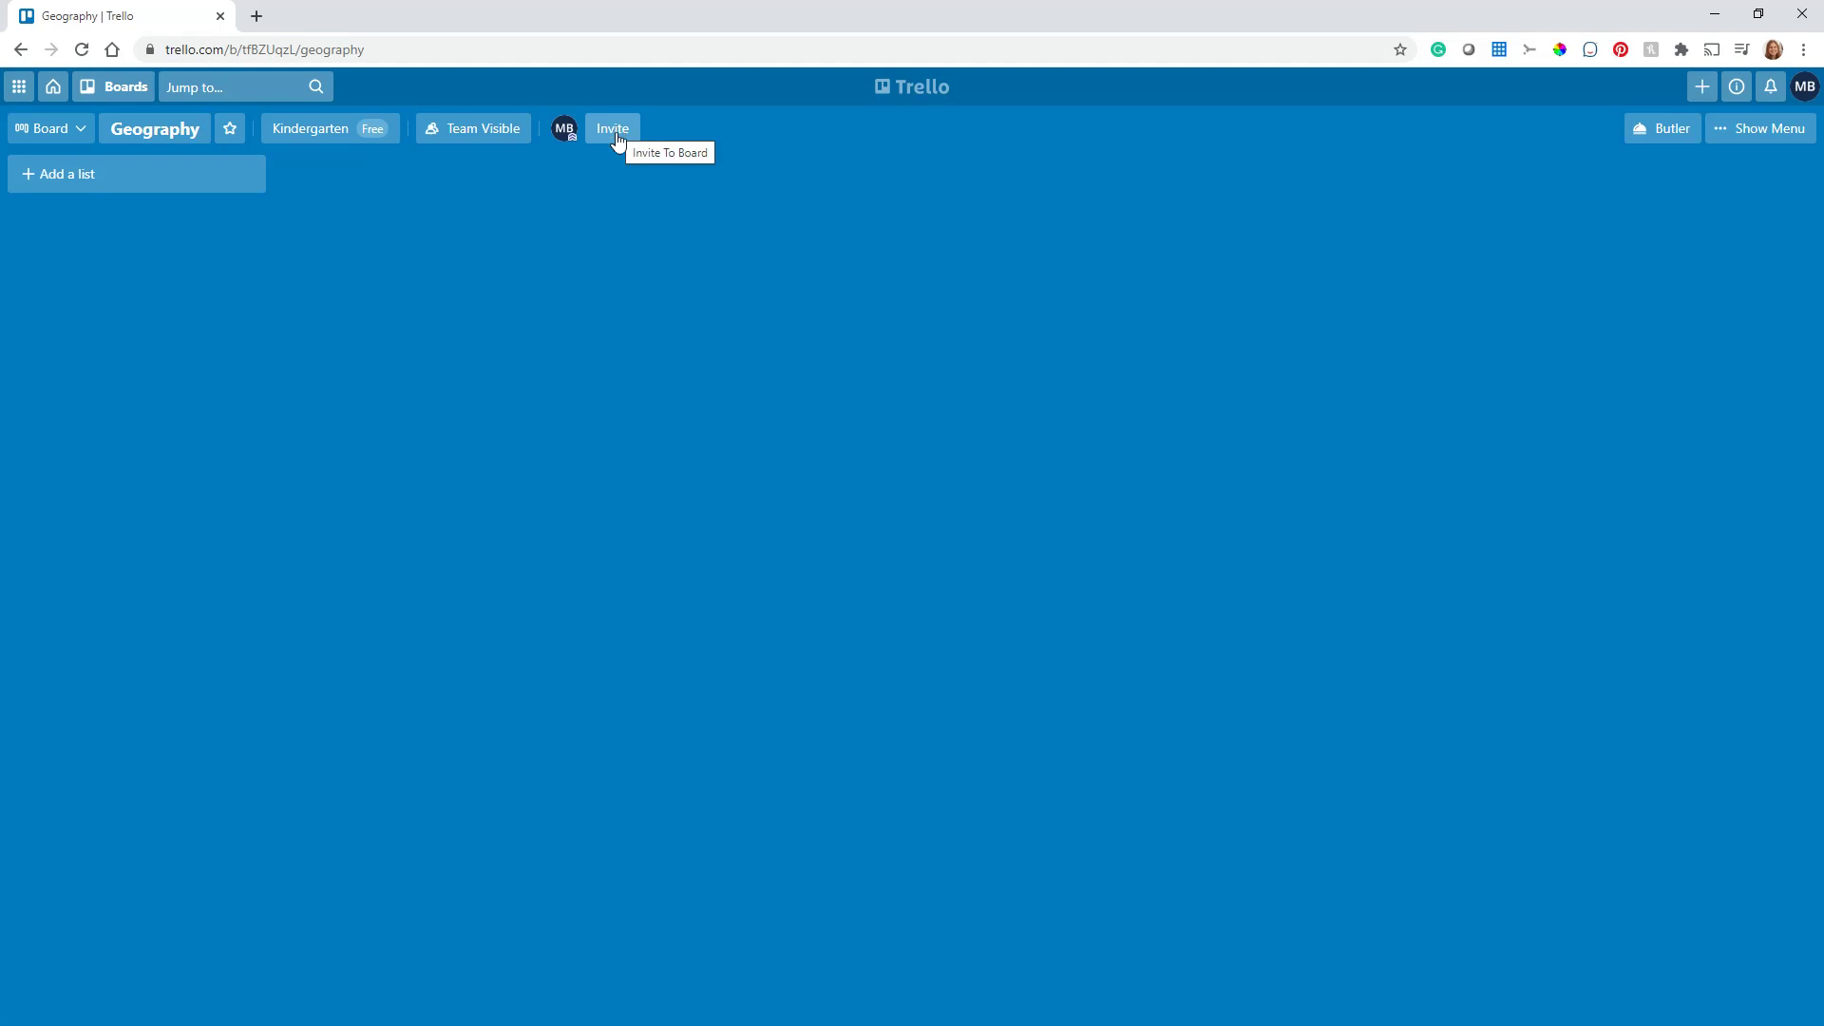
Step: Star the Geography board and check it appears under Starred Boards
click(228, 130)
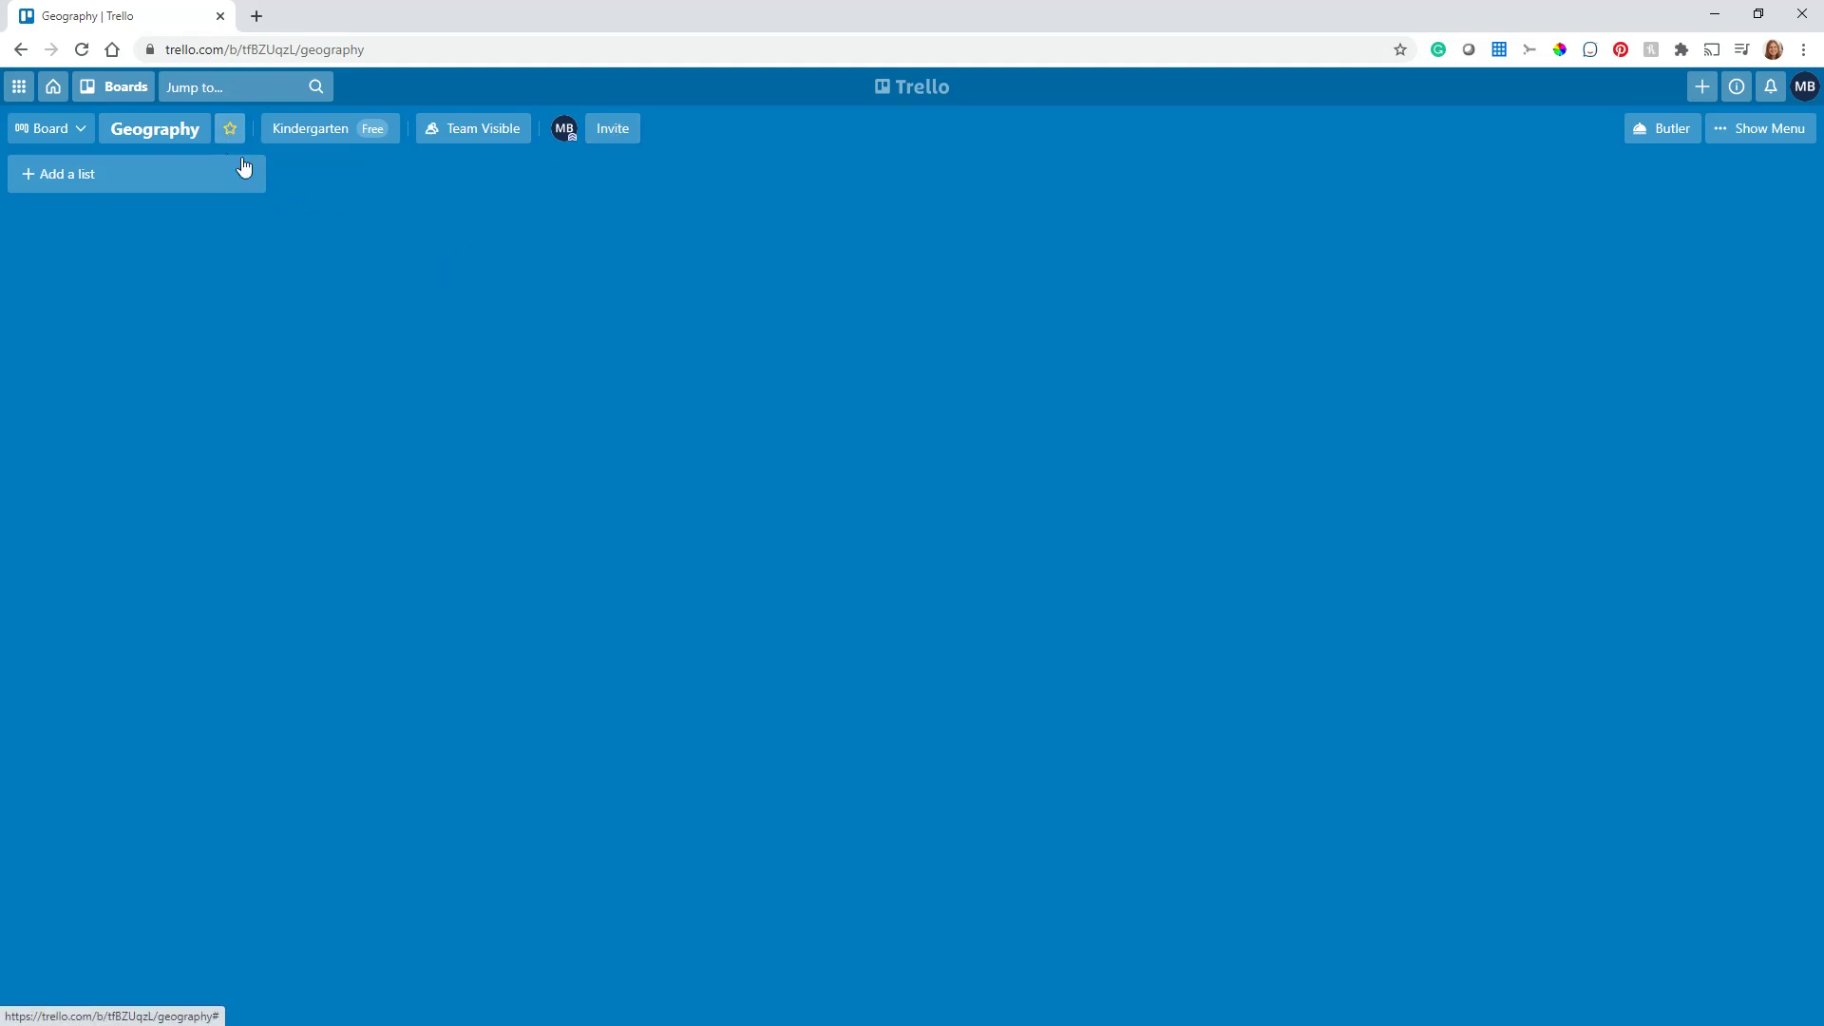
click(122, 87)
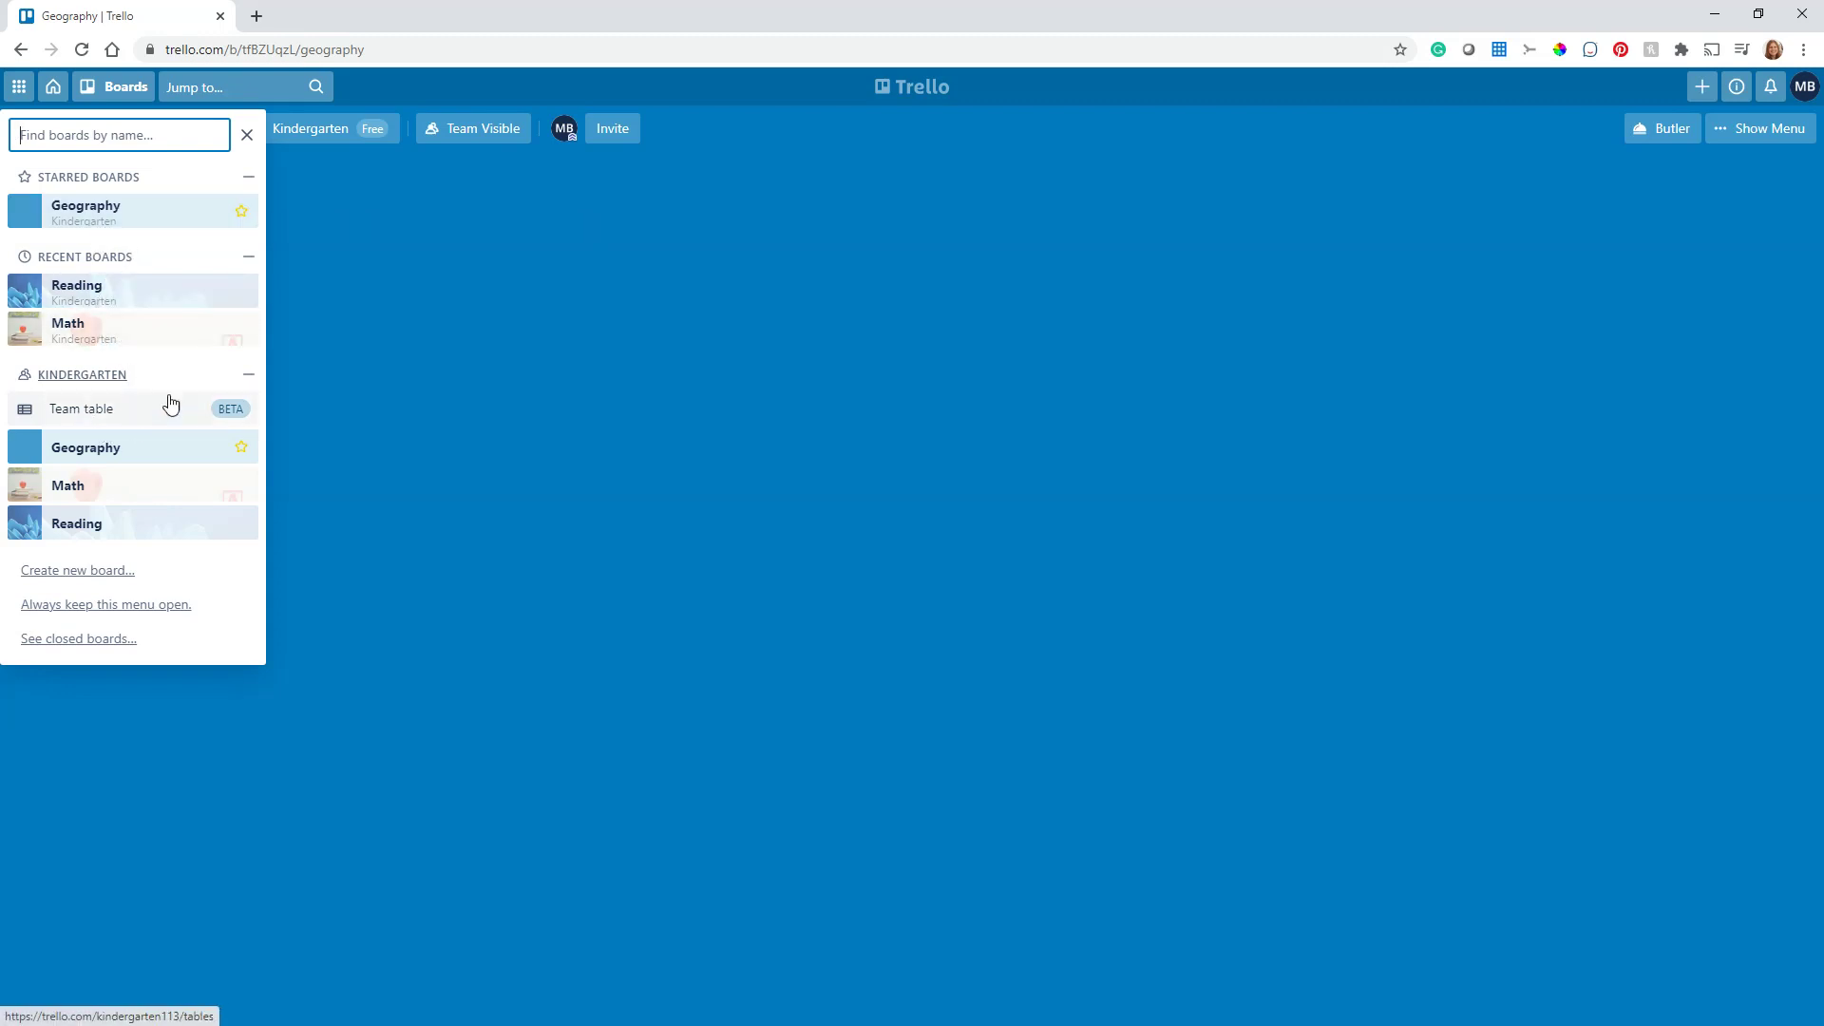
click(249, 374)
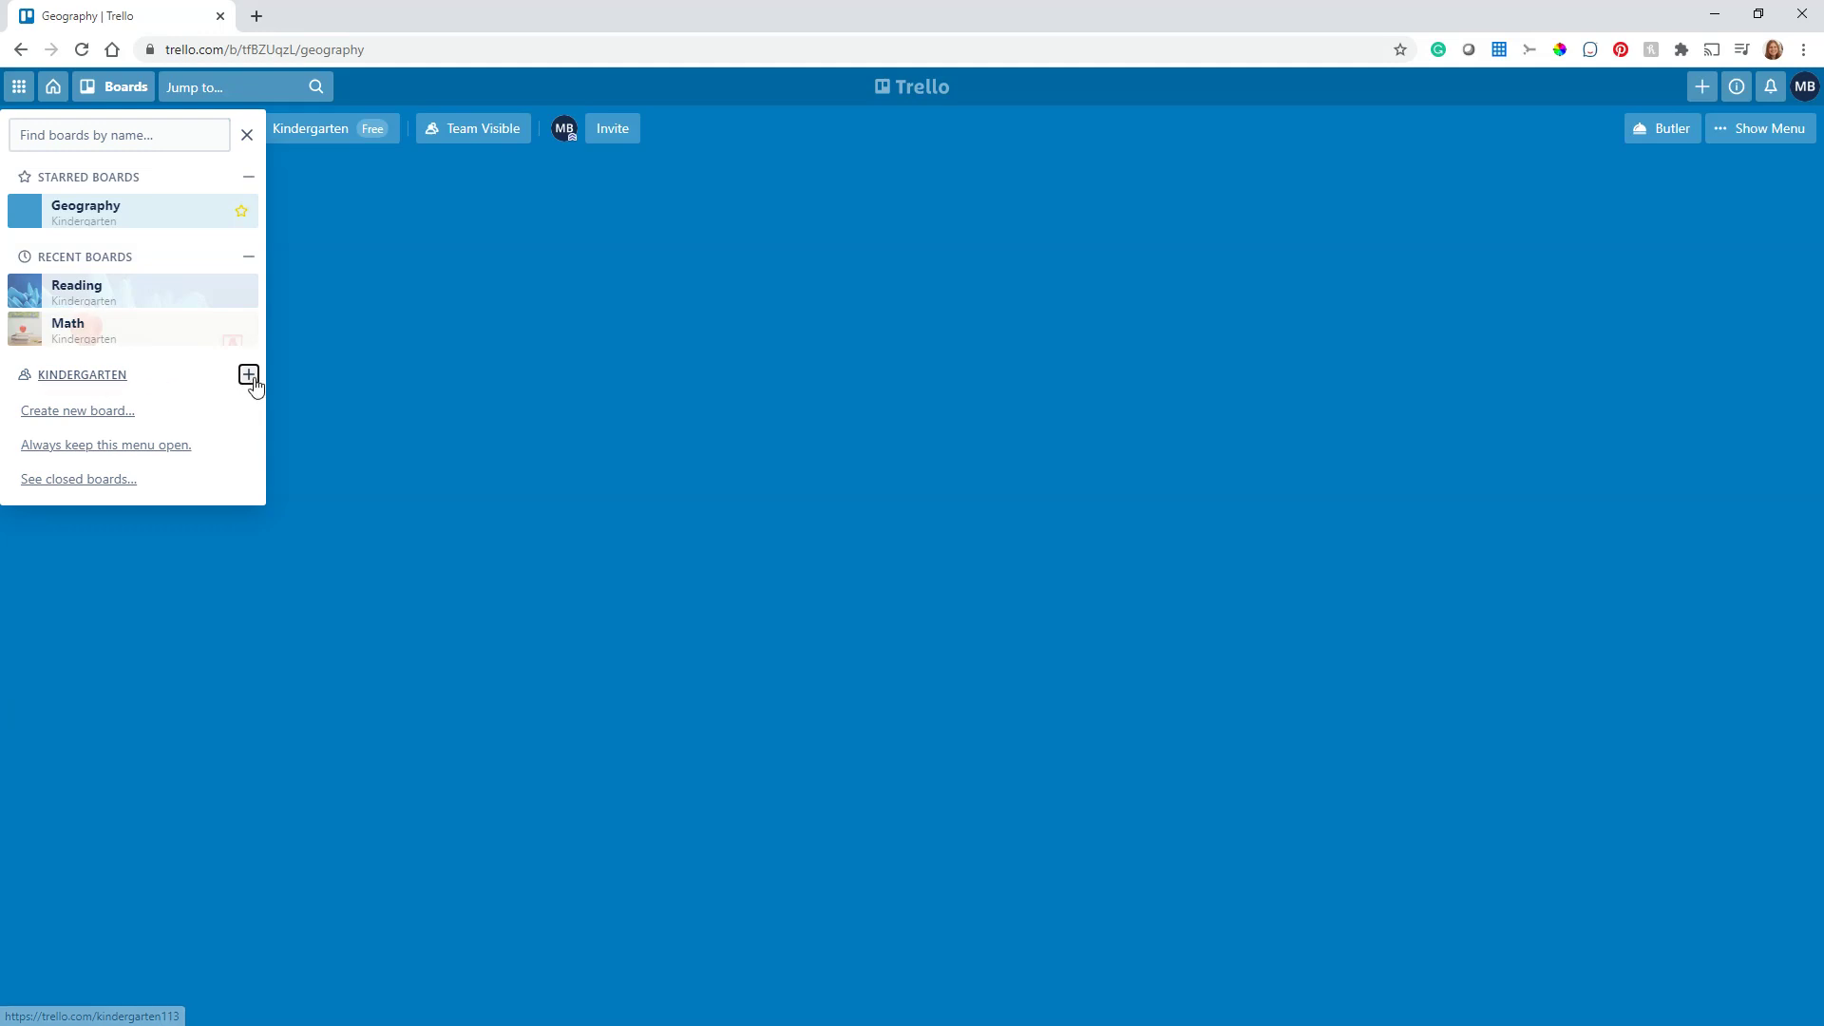
click(248, 375)
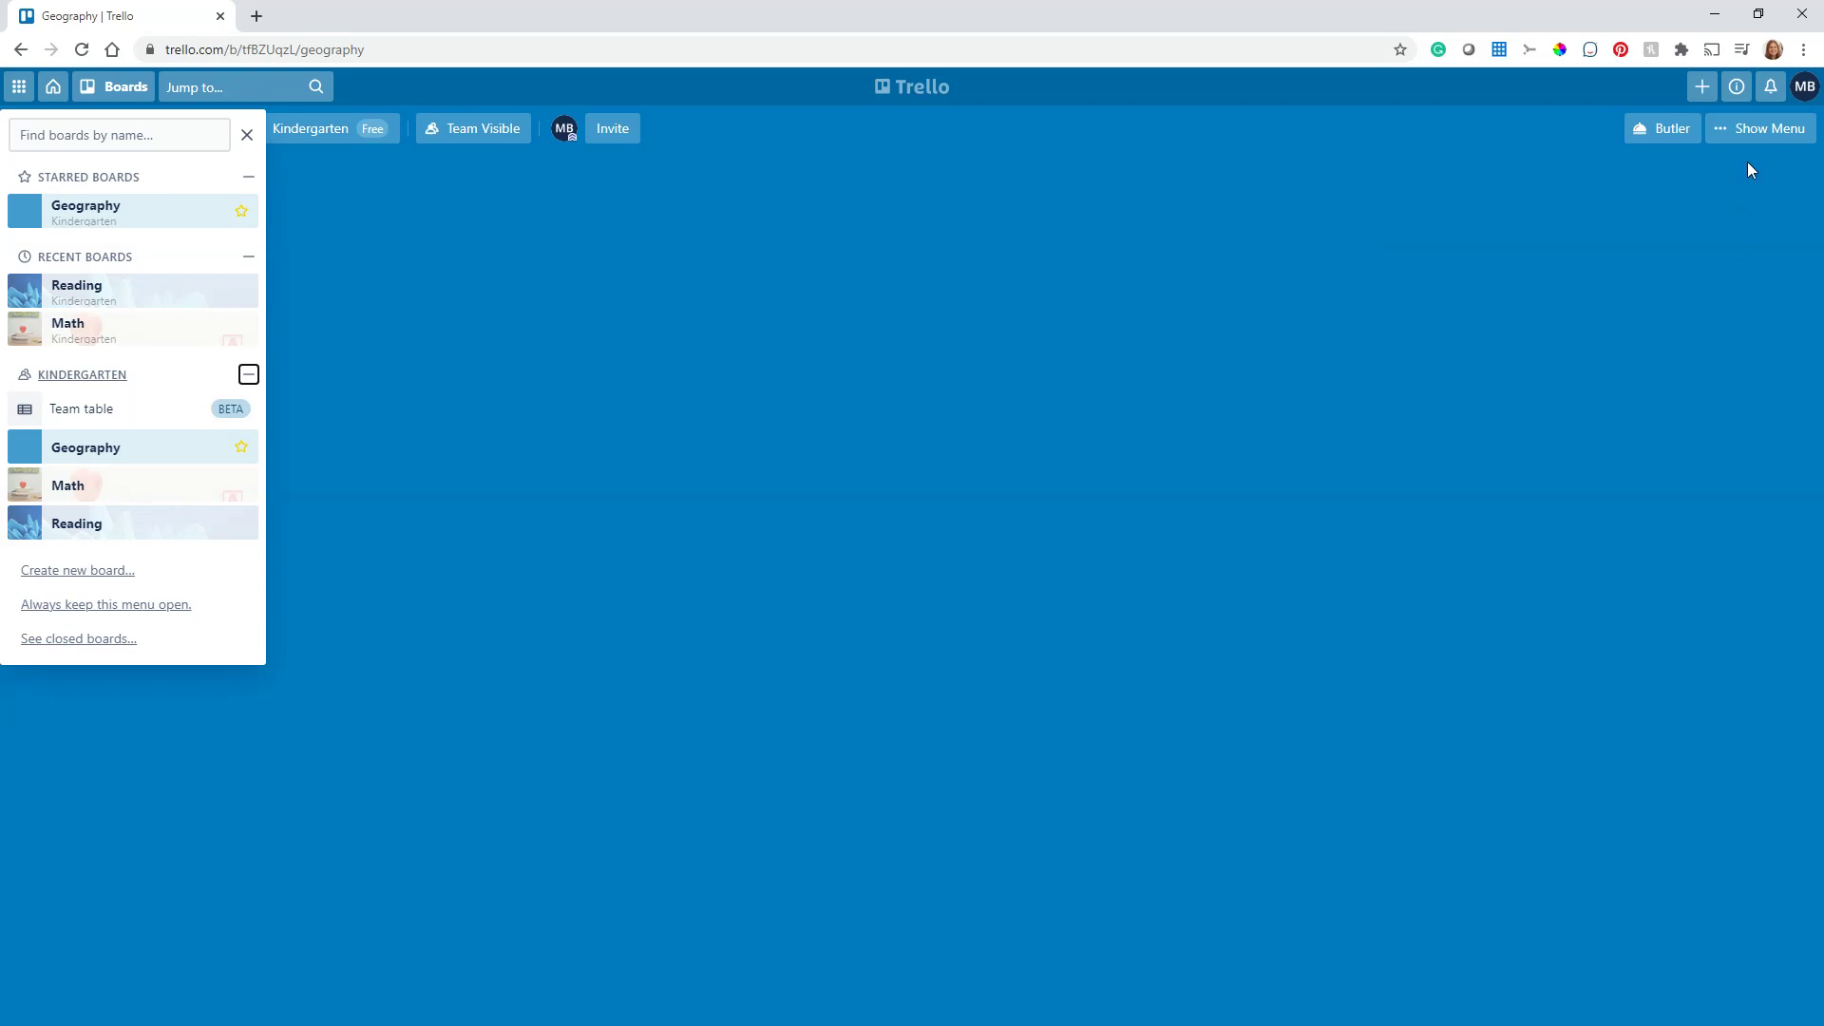
Step: Close the Geography board and confirm, leaving only Reading and Math in the boards list
click(1758, 133)
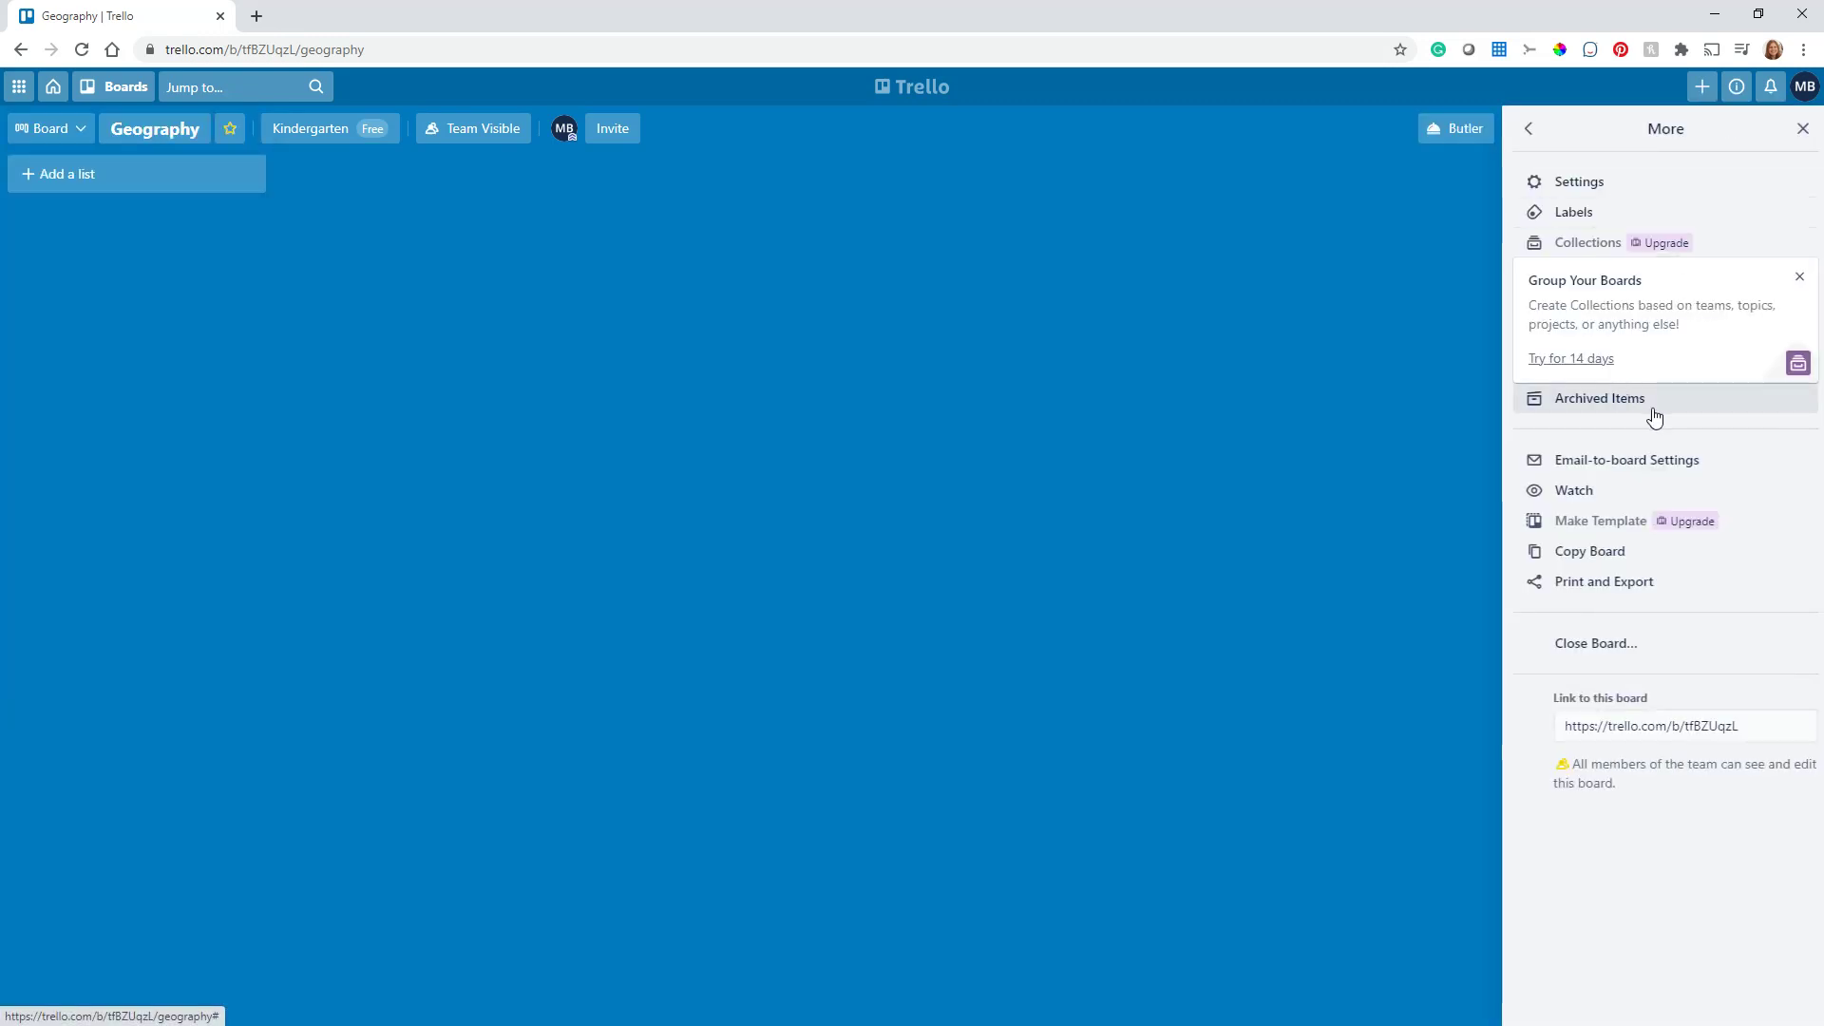
click(1604, 656)
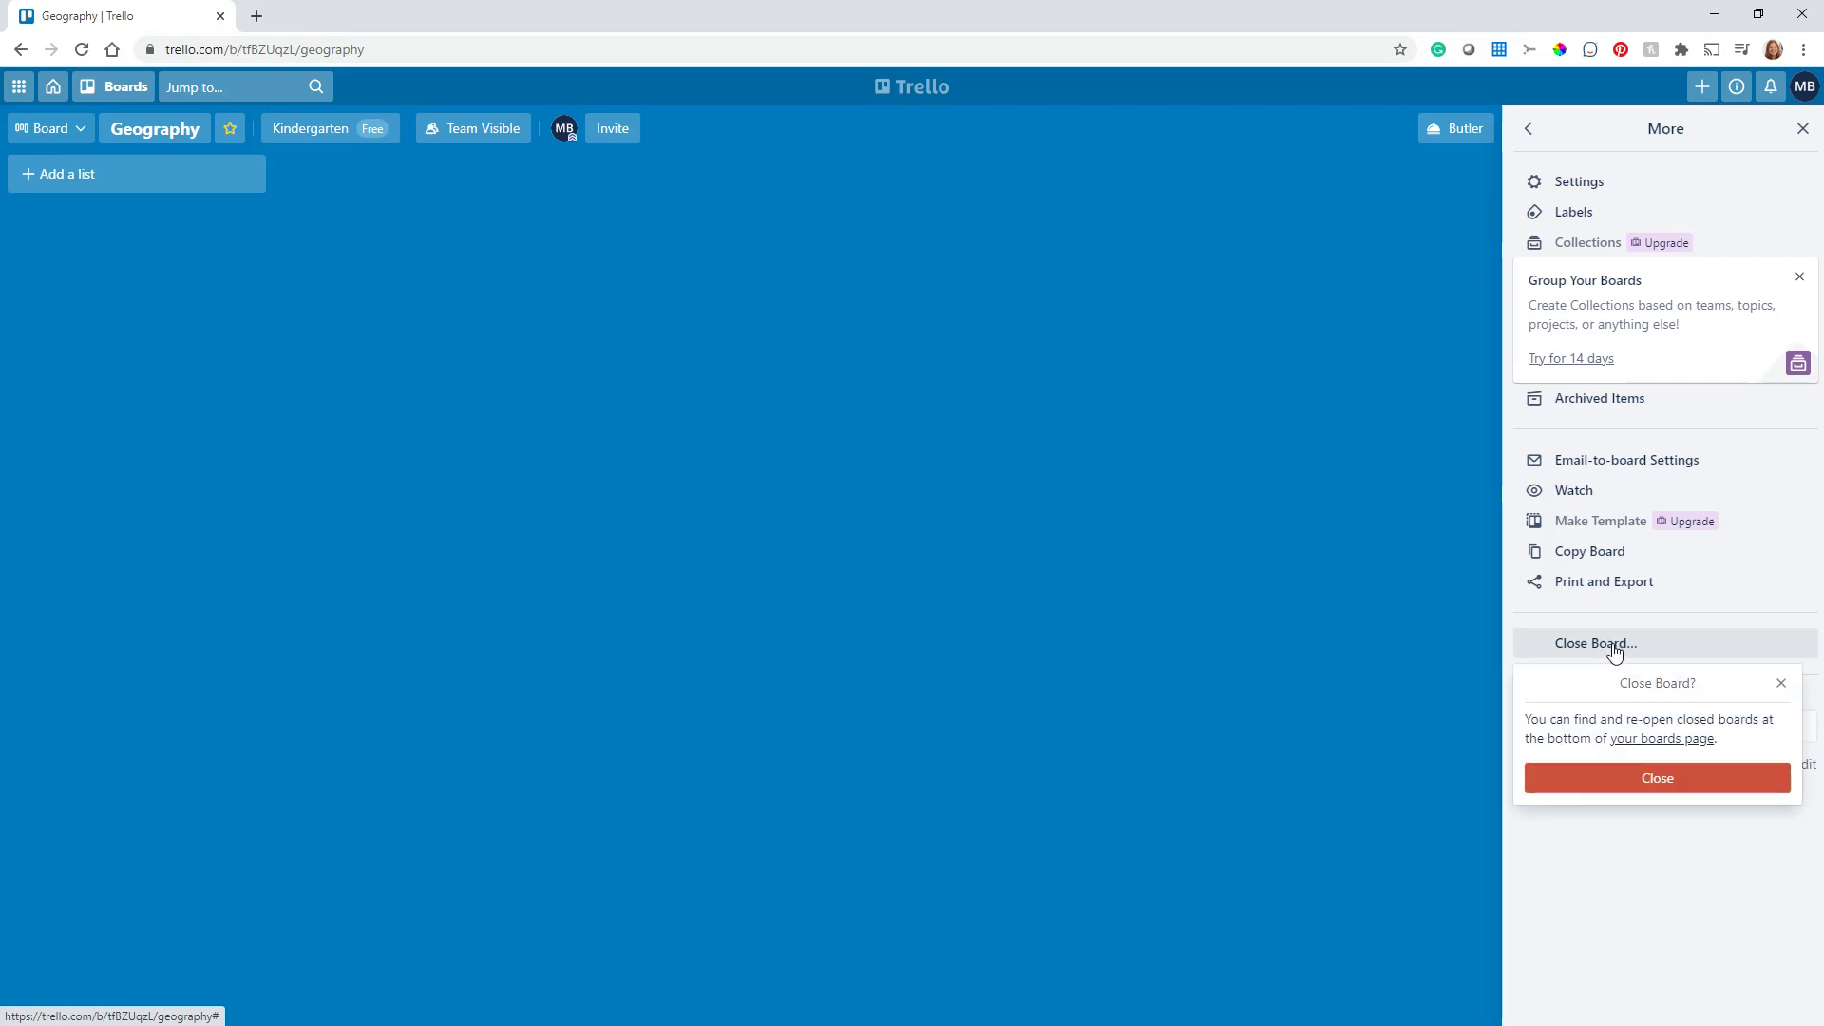
click(1659, 787)
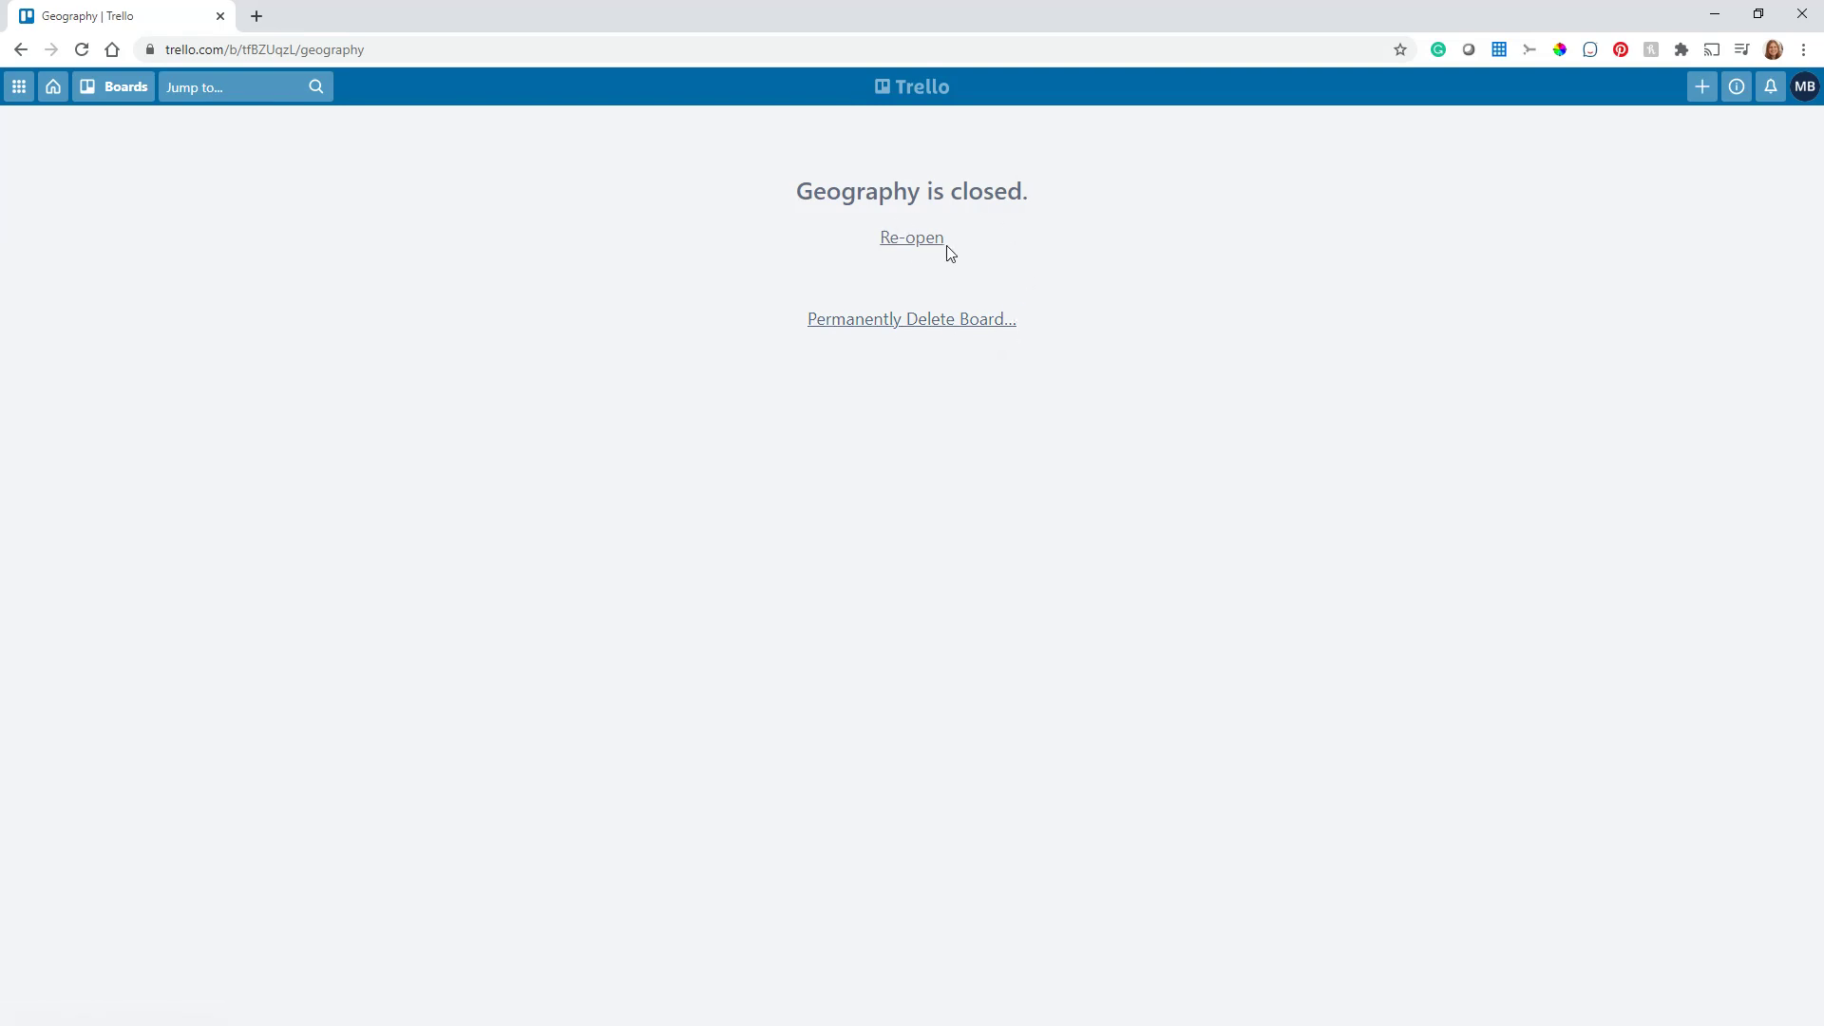
click(86, 92)
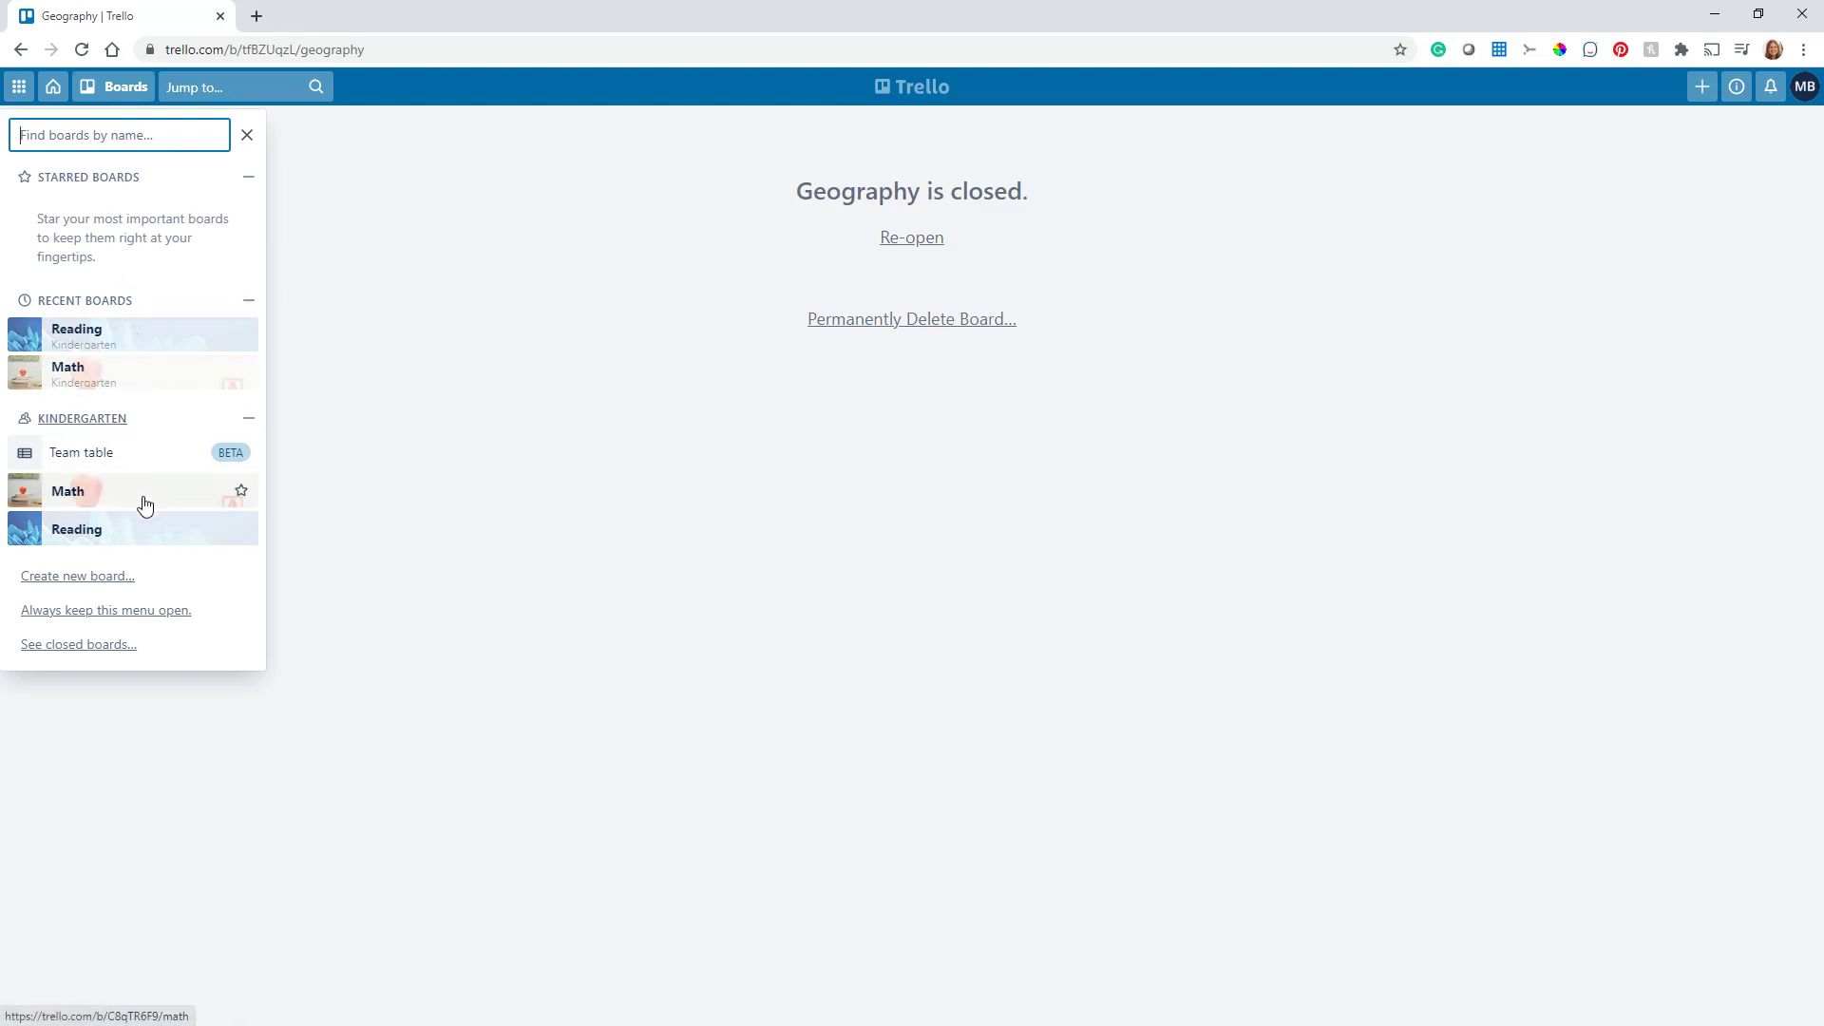
Step: Re-open Geography from the closed boards list
click(61, 654)
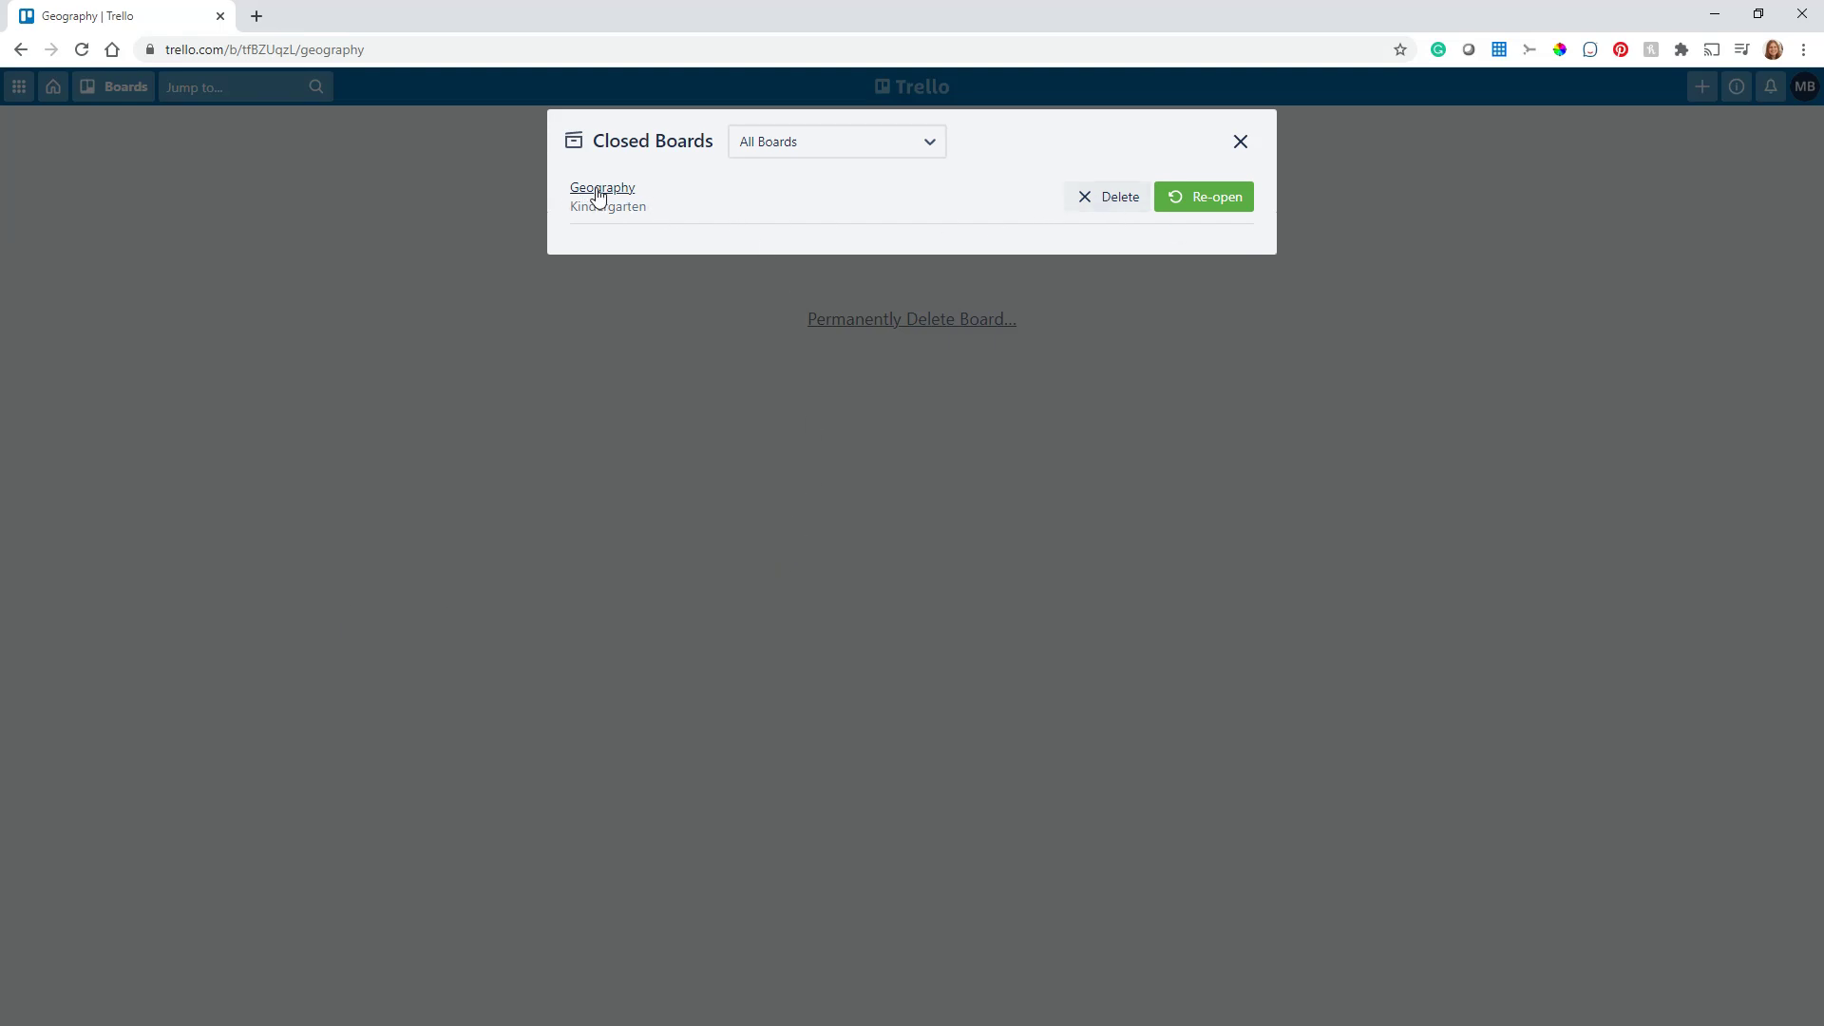
click(599, 197)
click(1237, 200)
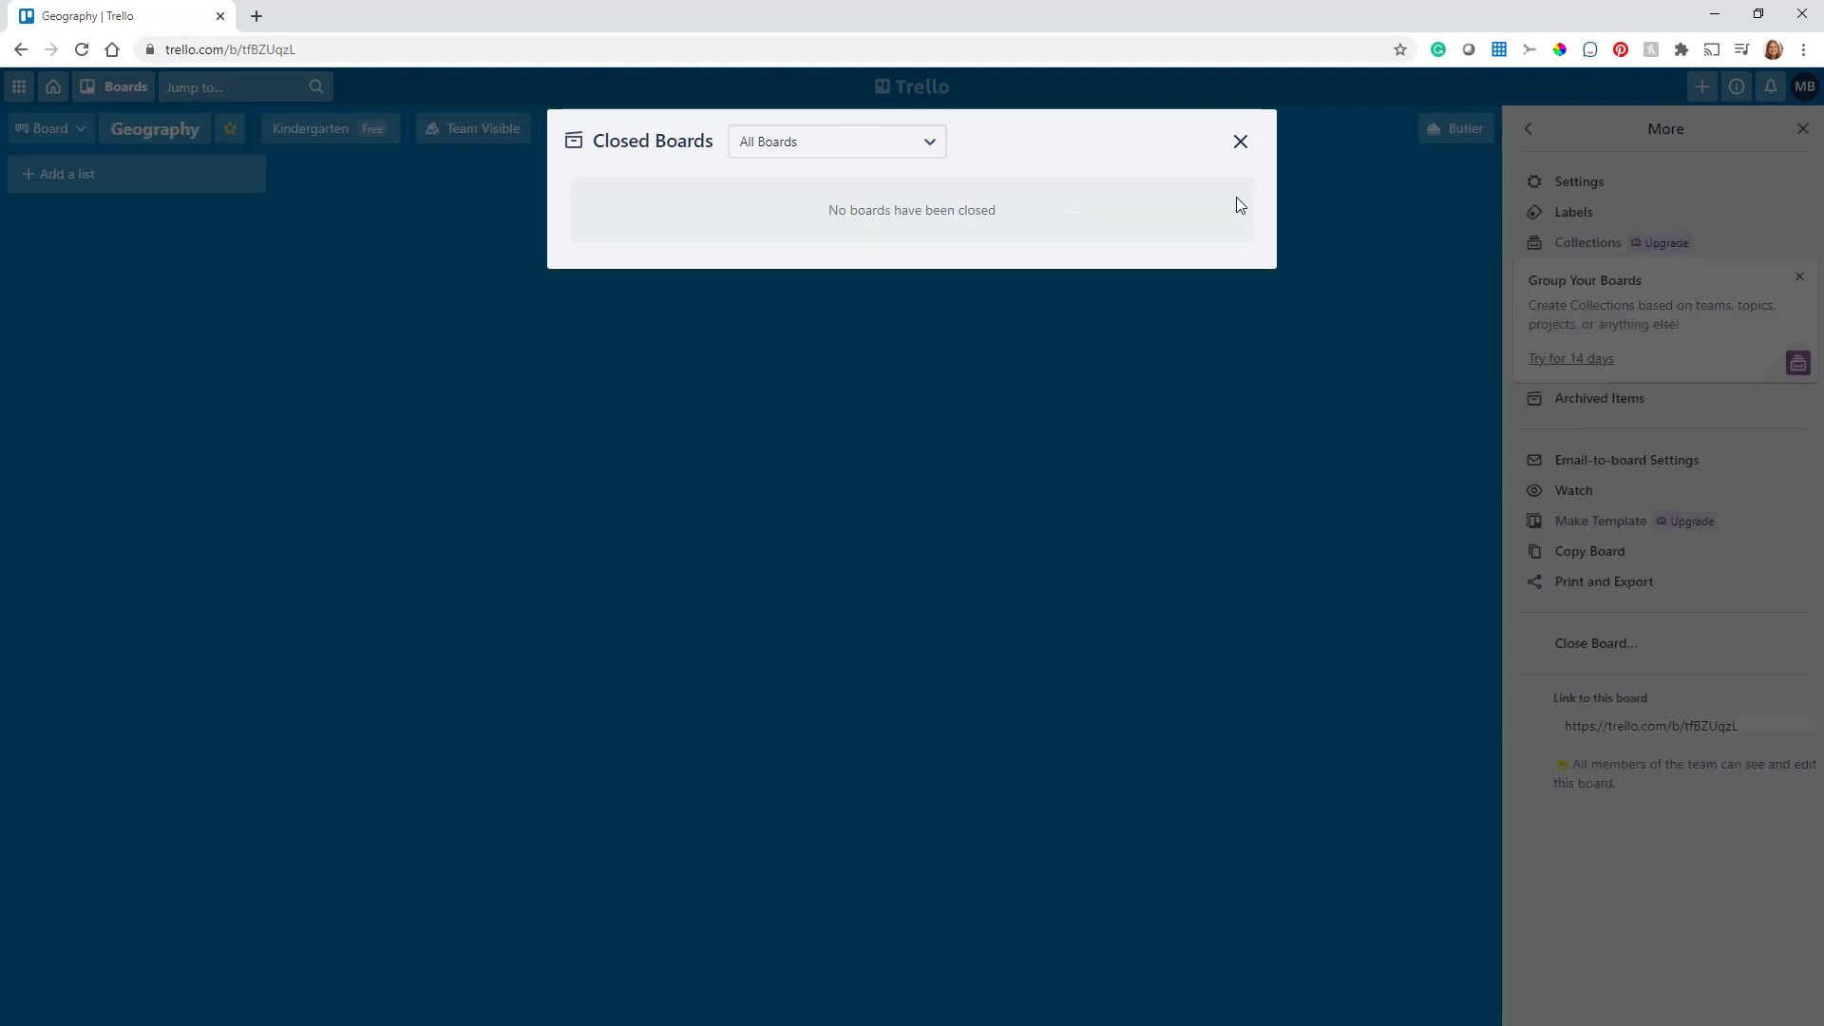
click(1241, 142)
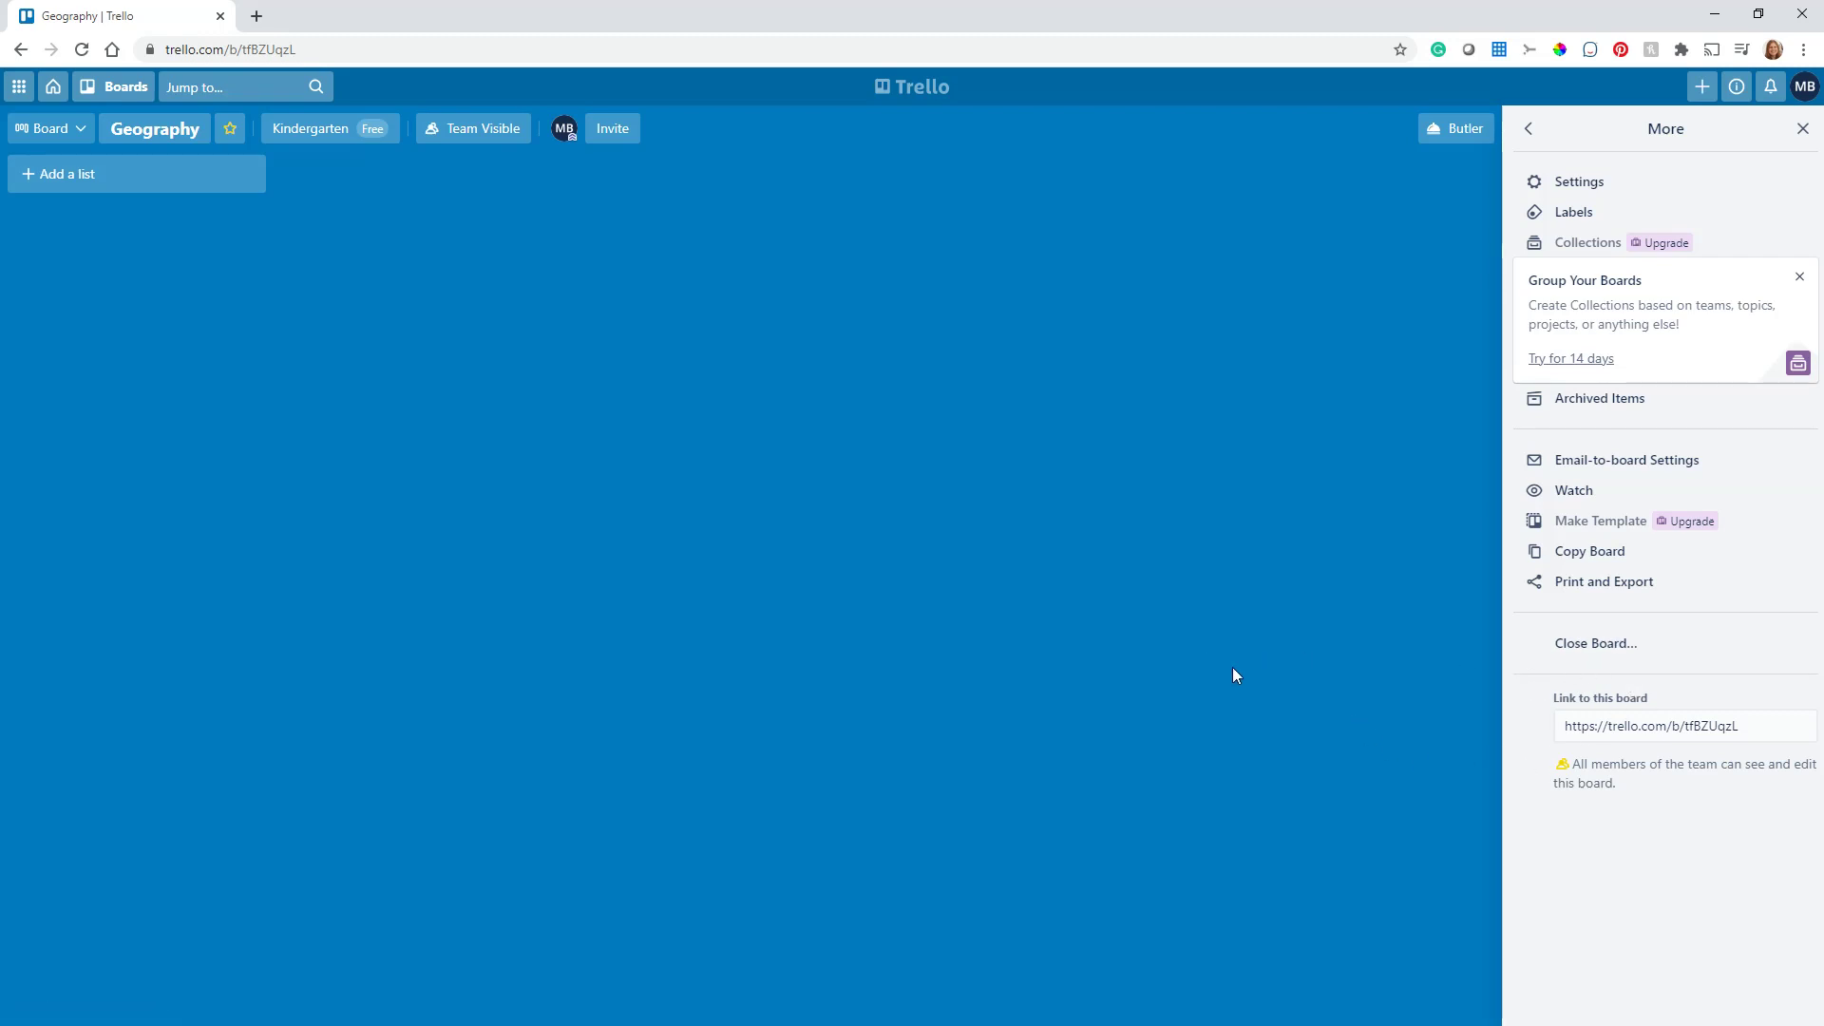
Step: Close the board's More side menu so the empty Geography board fills the window
click(1801, 131)
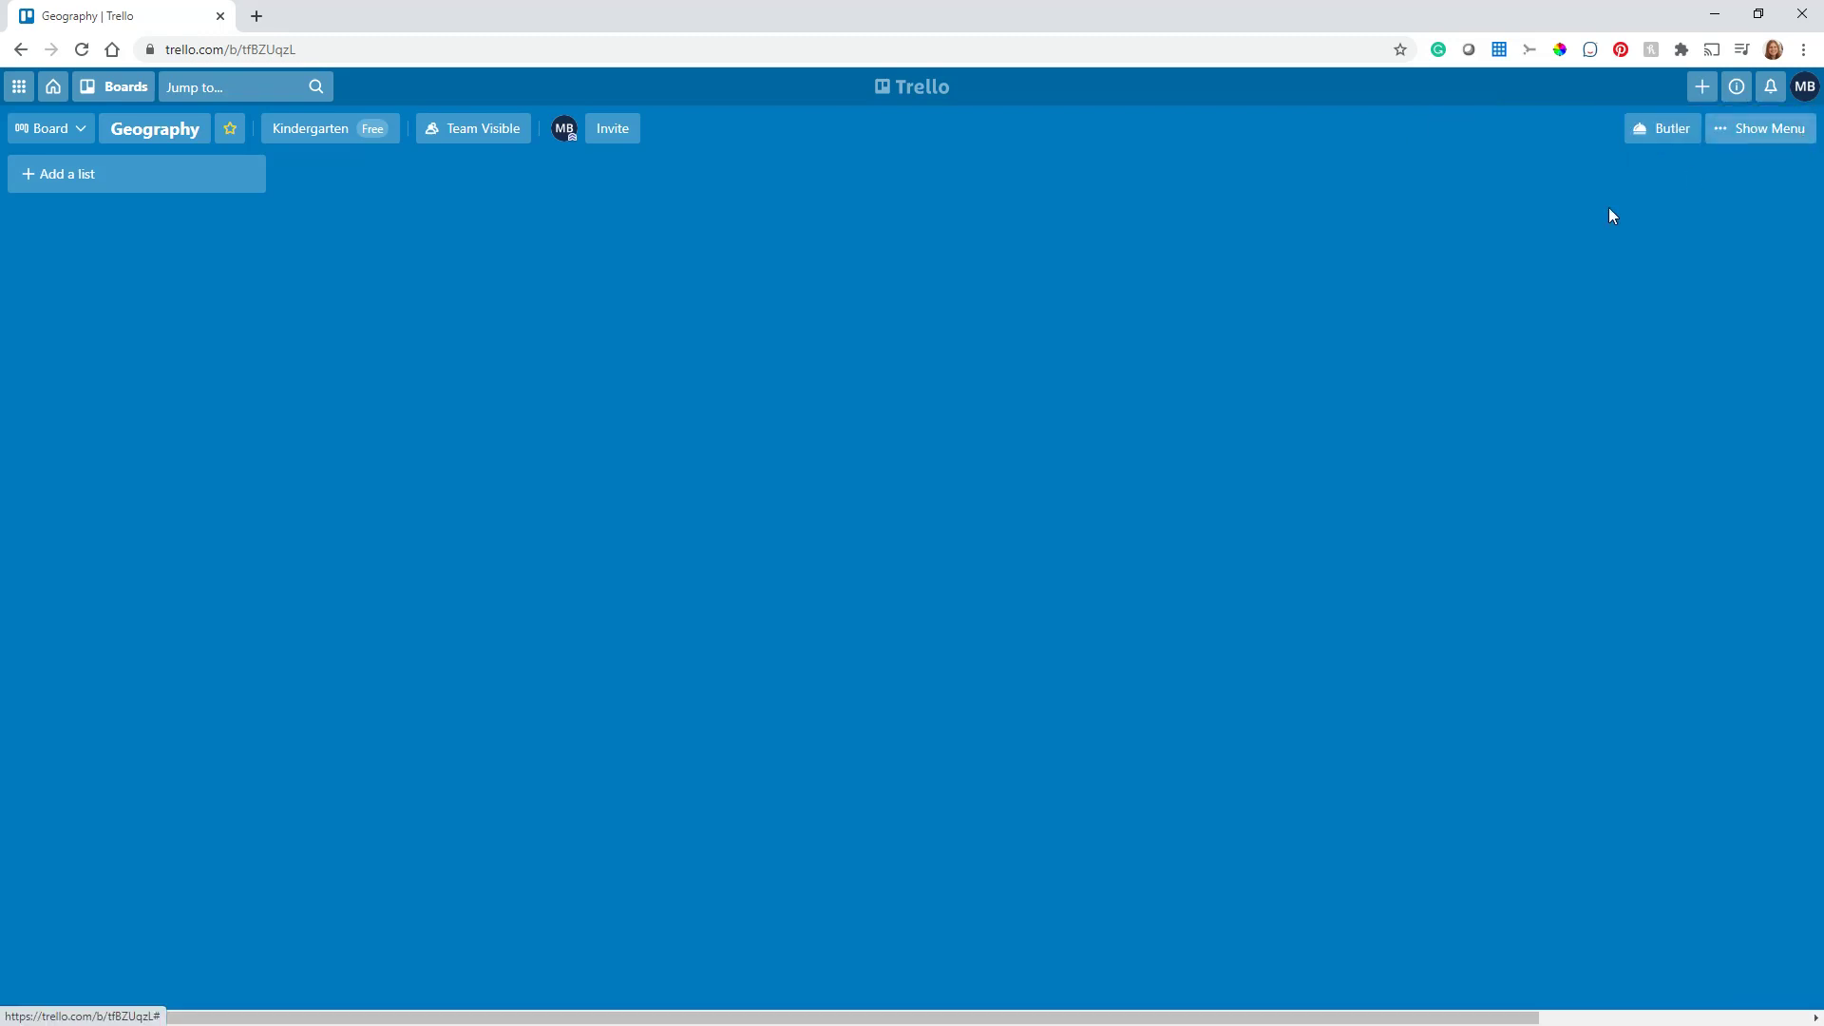